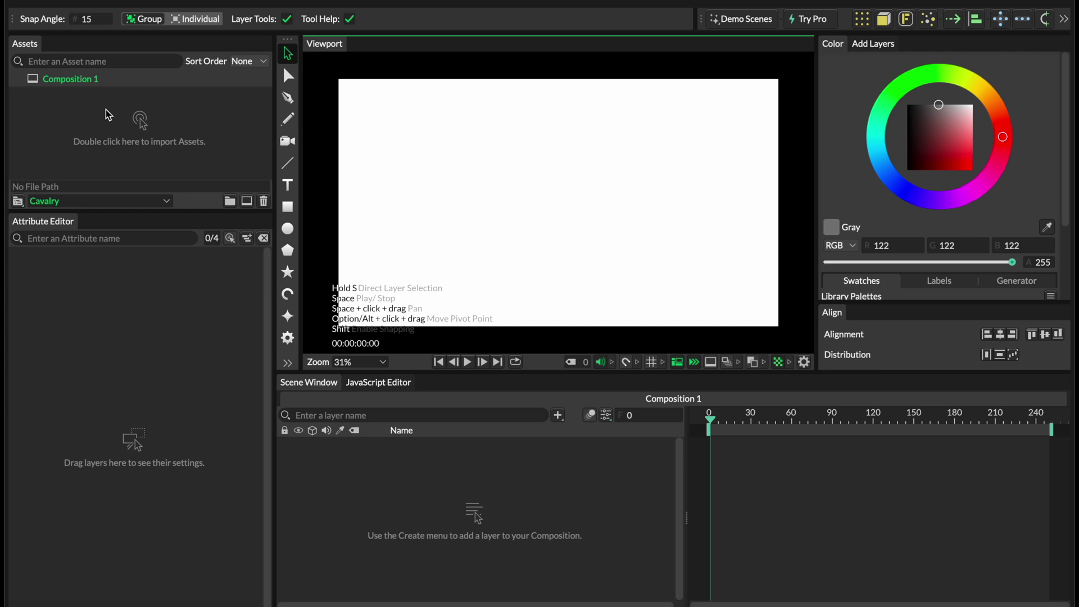
Click into the blank white canvas of the empty Composition 1.
click(413, 209)
click(213, 0)
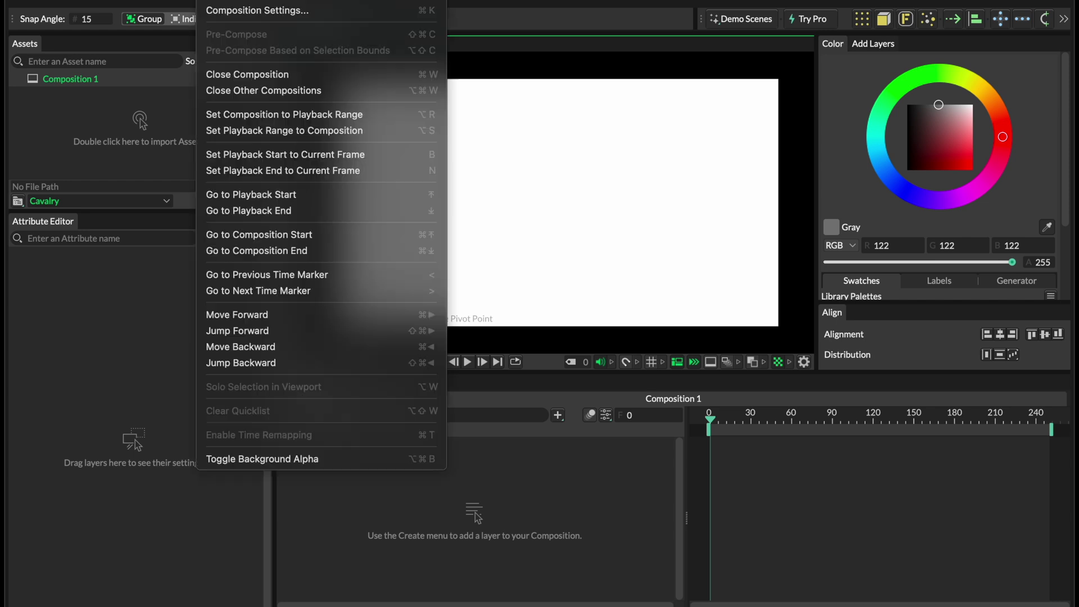
click(227, 9)
drag(573, 127, 362, 193)
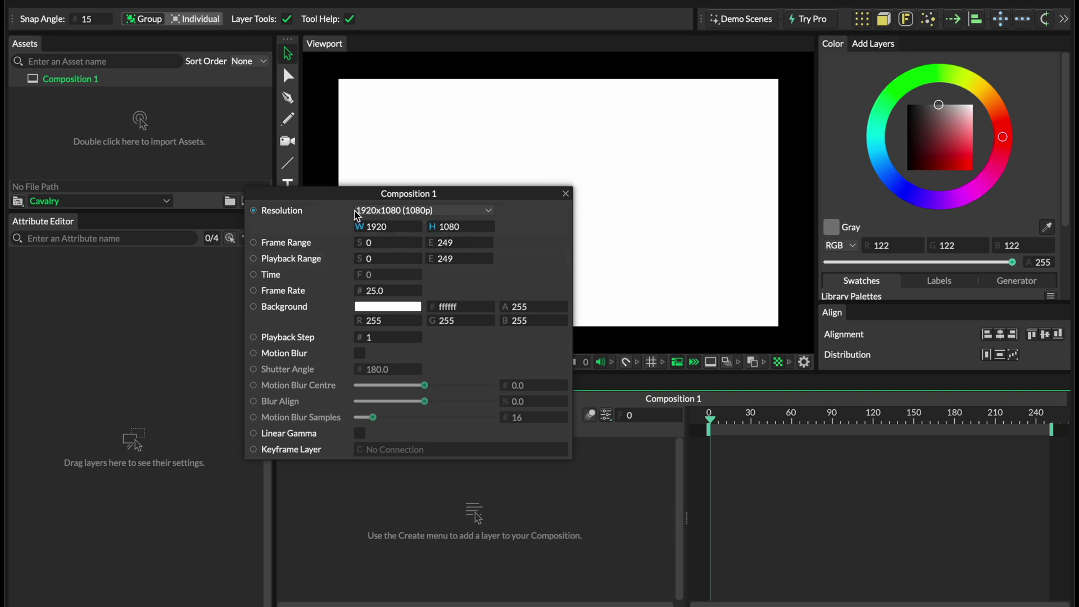
click(565, 194)
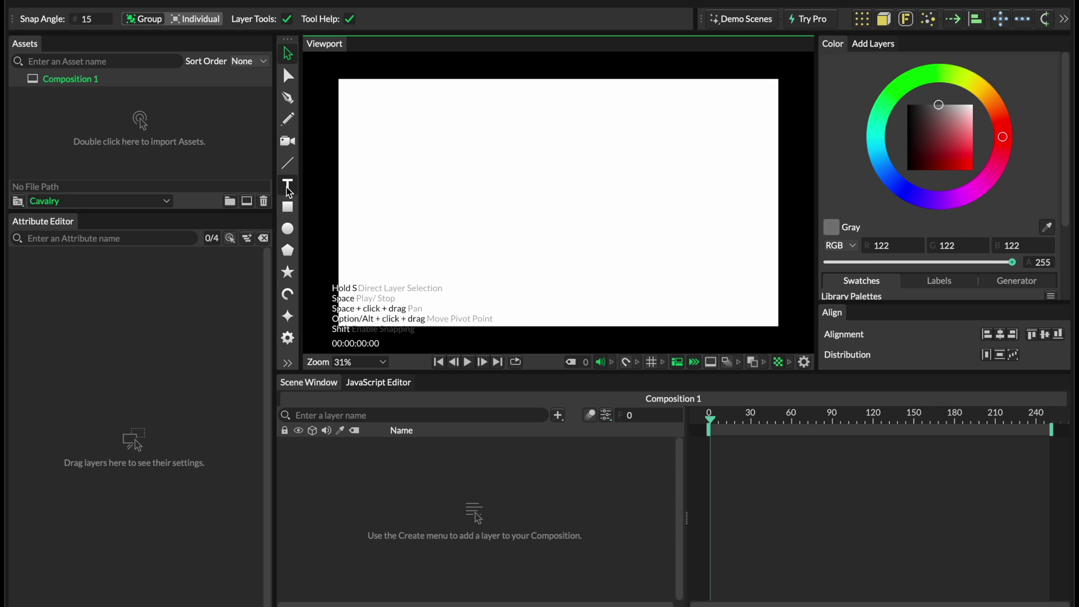
Draw a text box on the canvas, creating a 'Cavalry' text layer in Lato Regular 72.
click(287, 185)
drag(378, 174, 506, 311)
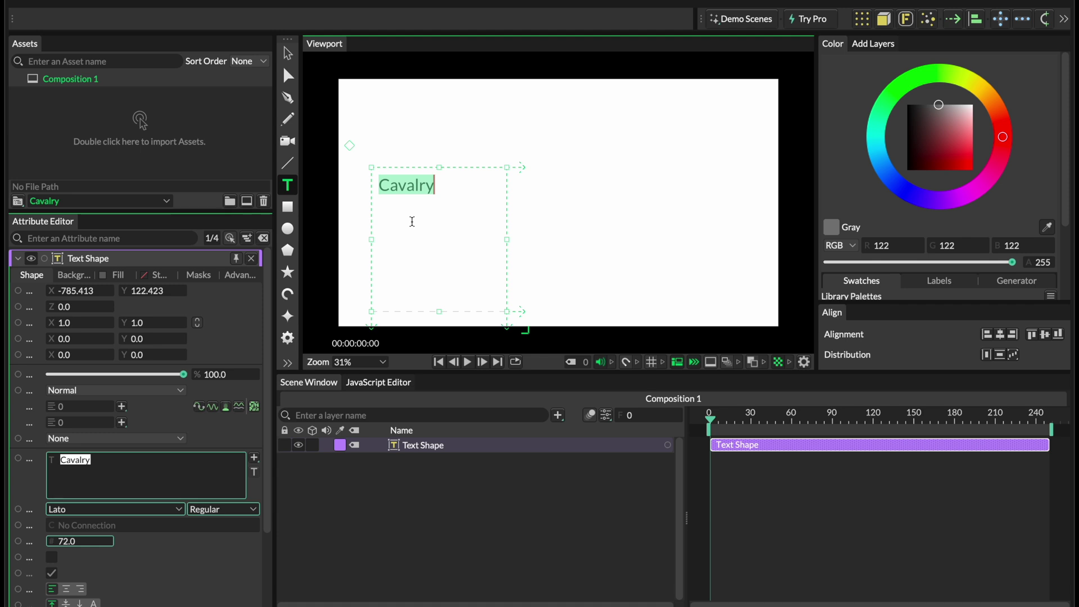
mouse_move(5, 134)
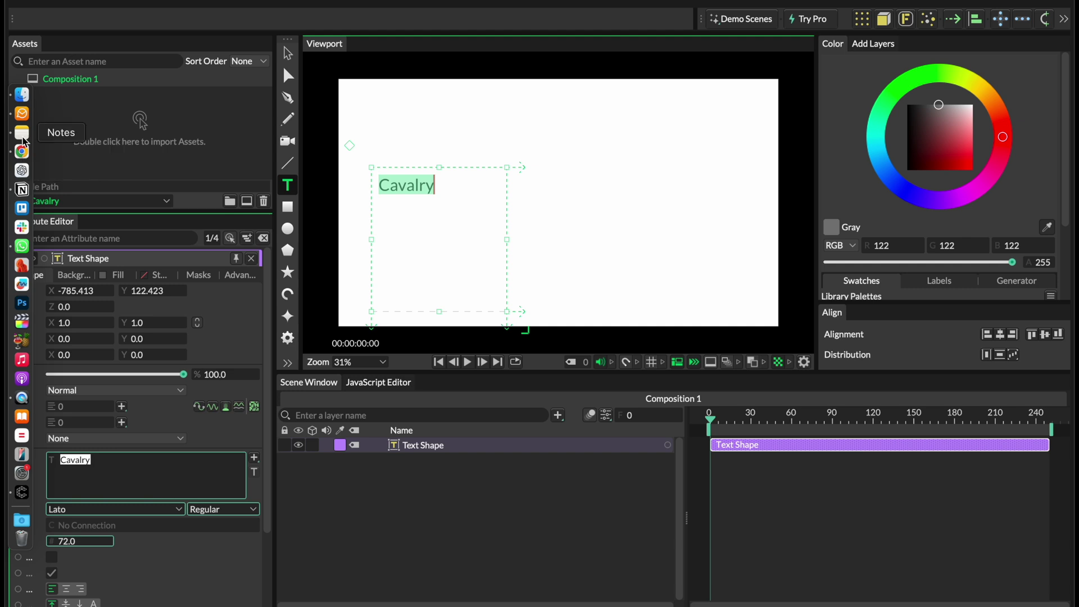
Search Google for 'lipsum' in Chrome and open the lipsum.com result.
click(21, 151)
text(lipsum)
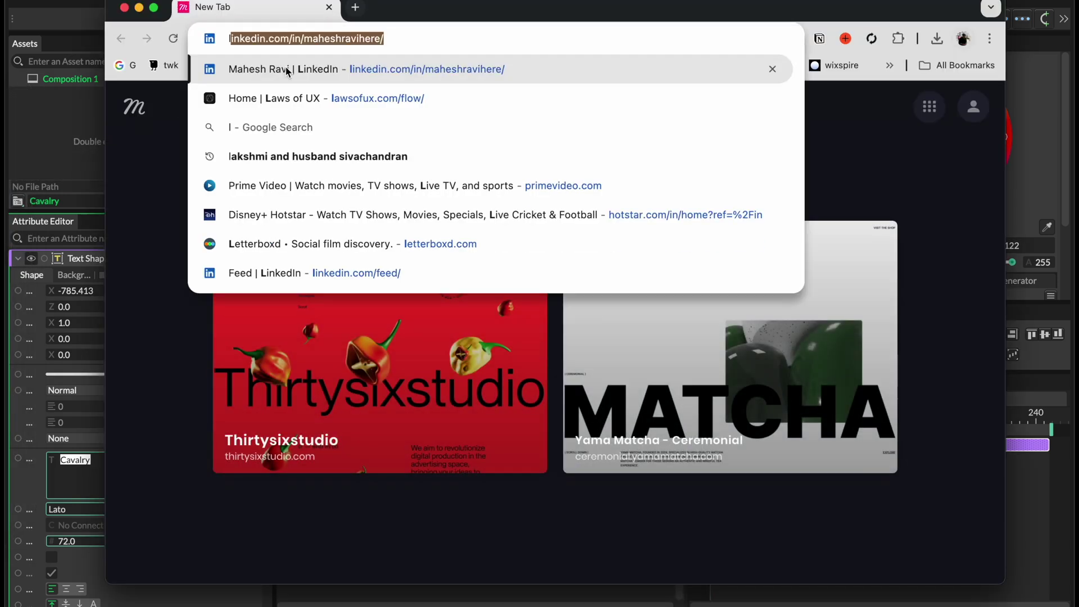
key(Return)
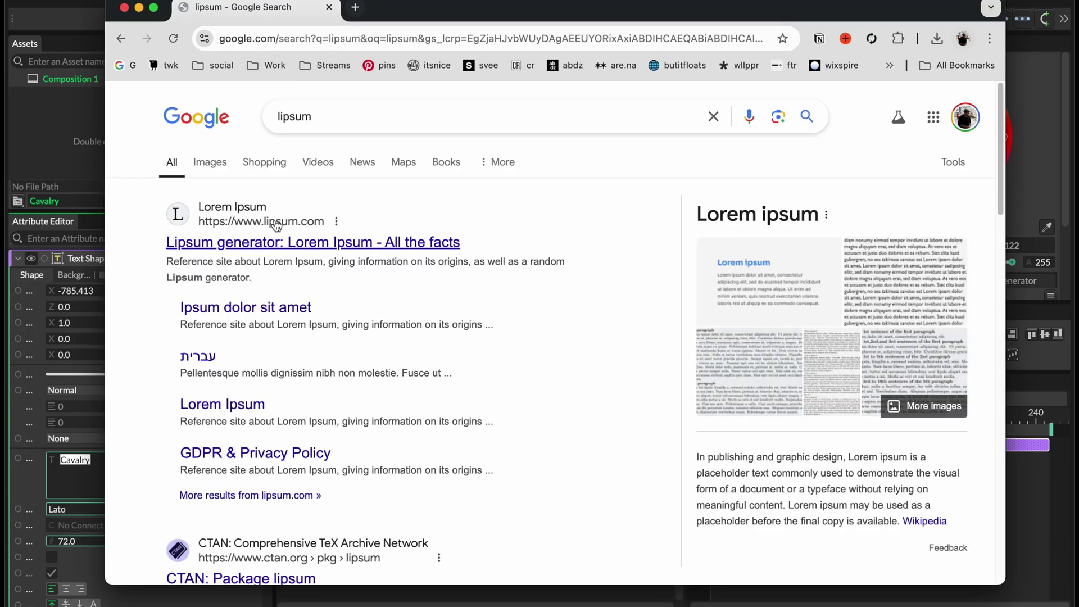
click(264, 243)
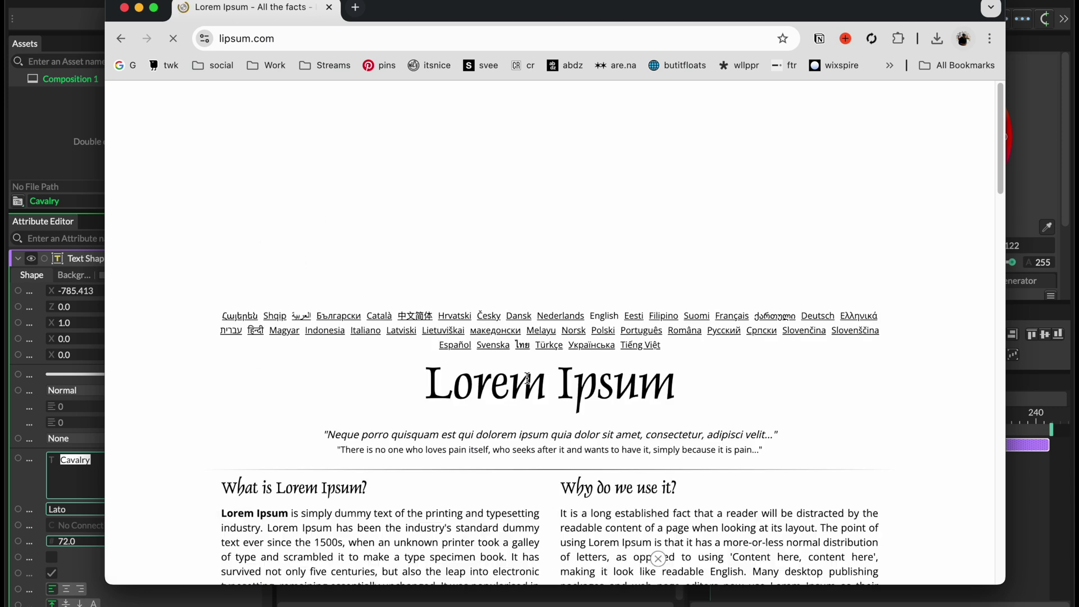
Select the first Lorem Ipsum paragraph, return to Cavalry and select the word 'Cavalry'.
drag(222, 410, 386, 481)
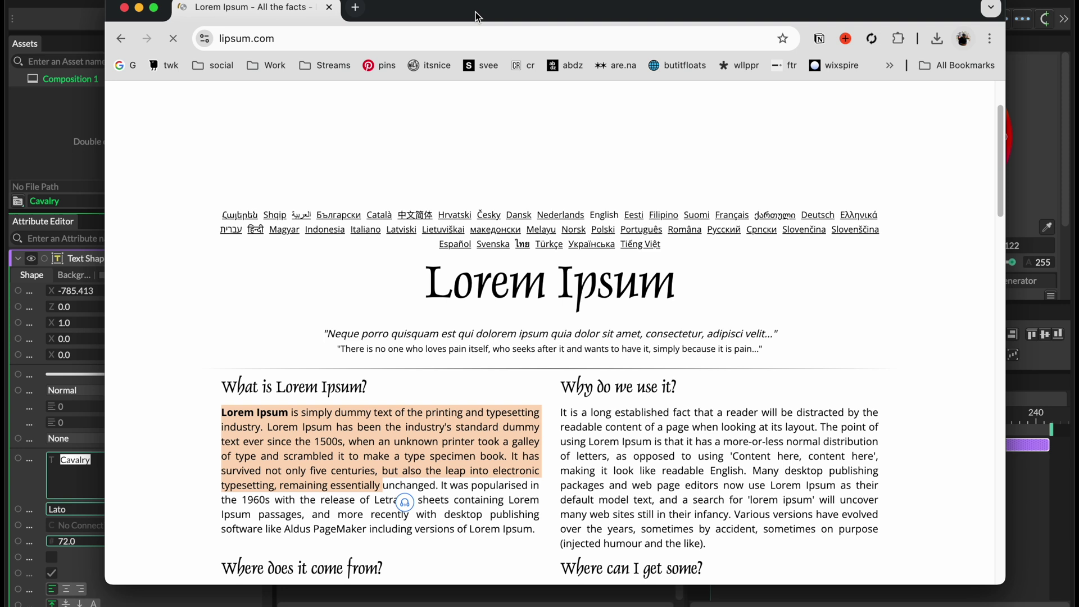
drag(475, 15, 570, 455)
click(426, 240)
double_click(396, 187)
Paste the Lorem Ipsum paragraph into the text layer and set its font size to 32.
key(ctrl+v)
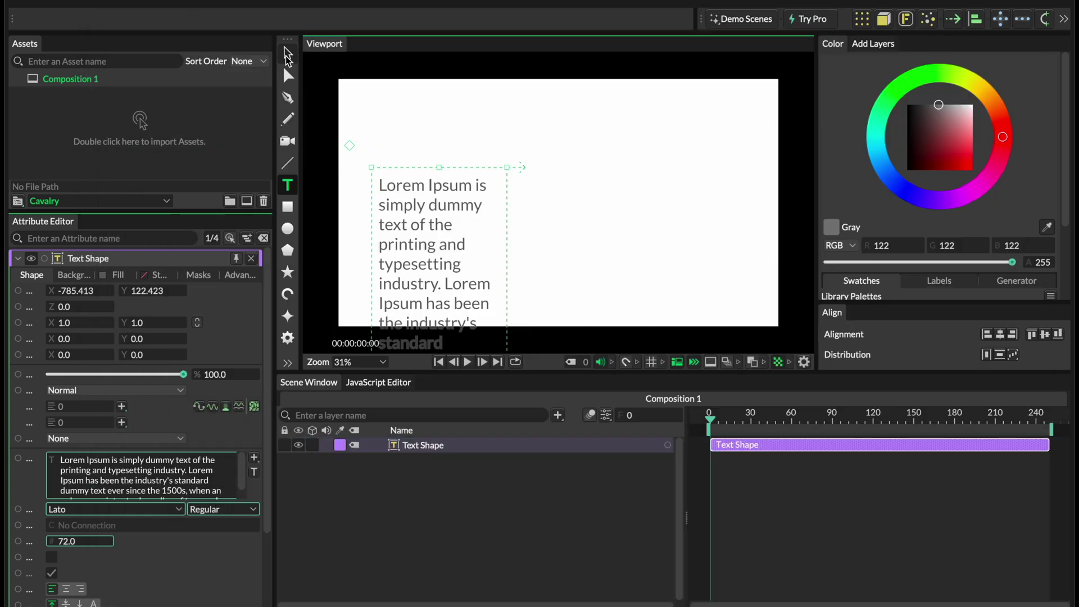
click(287, 54)
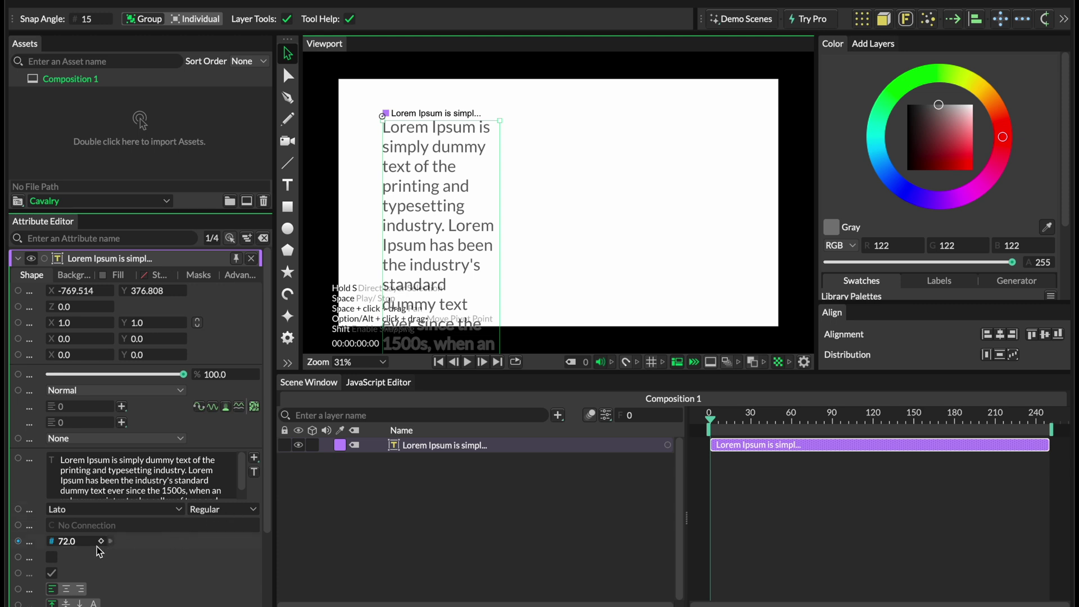
click(64, 544)
drag(63, 549, 33, 549)
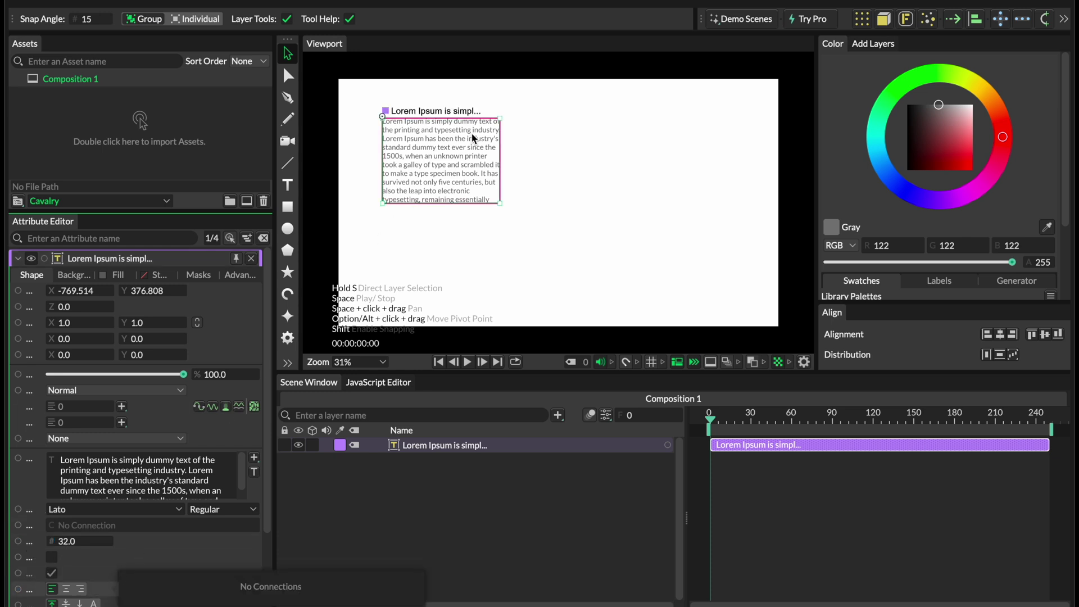
Move the paragraph toward the canvas centre.
drag(437, 157, 492, 204)
click(368, 557)
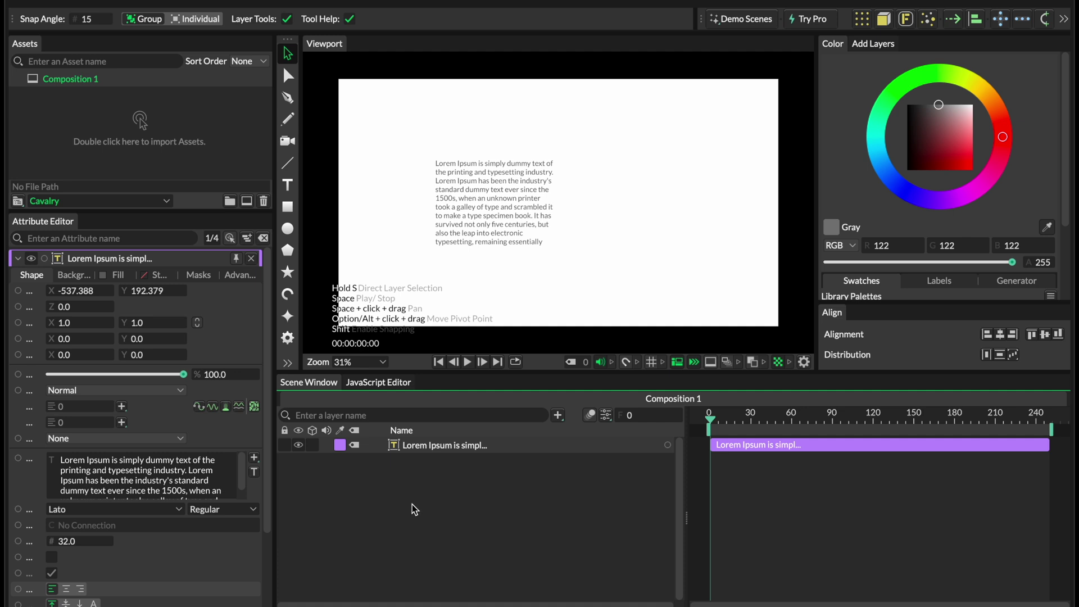
click(397, 445)
click(414, 515)
click(425, 448)
click(413, 514)
Add a Forge Dynamics solver to the Lorem Ipsum text and play the letters falling.
click(425, 447)
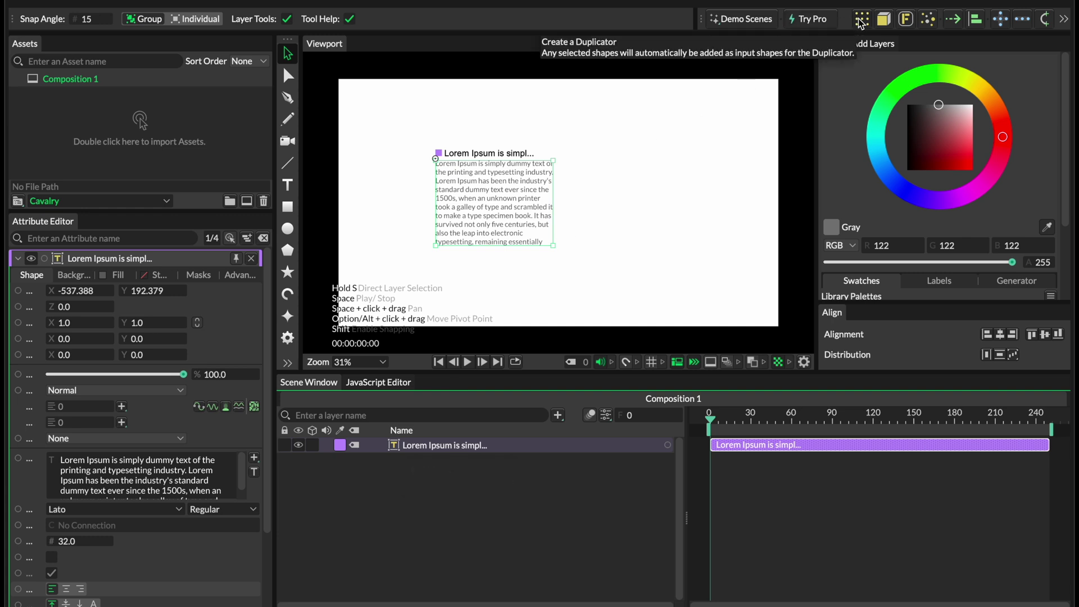
click(907, 19)
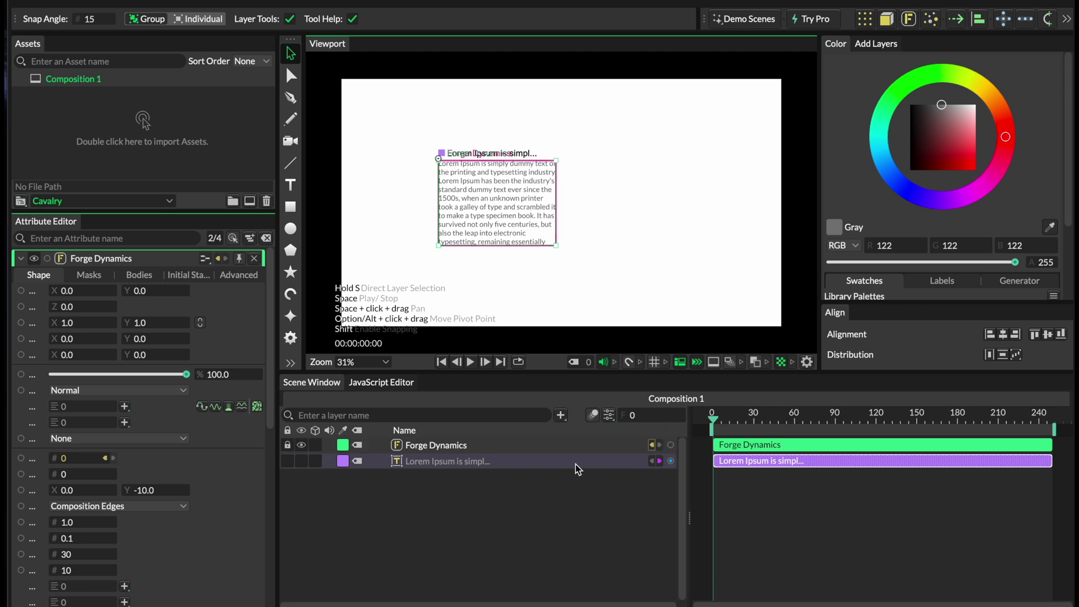
click(470, 361)
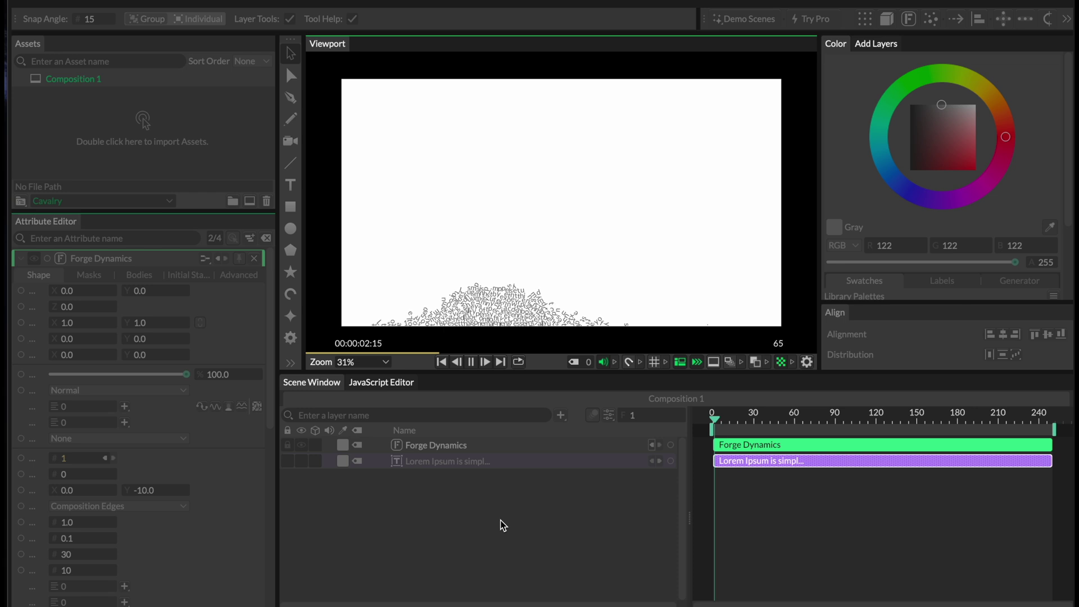
key(space)
Rewind to frame 0, select the Forge Dynamics layer and widen the Attribute Editor.
click(712, 418)
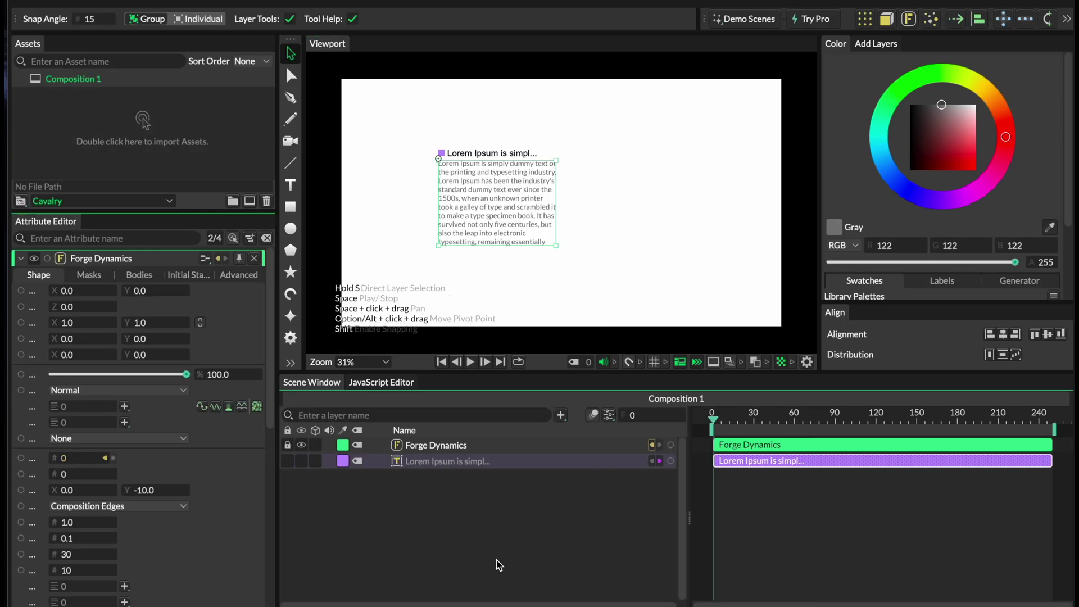
click(479, 556)
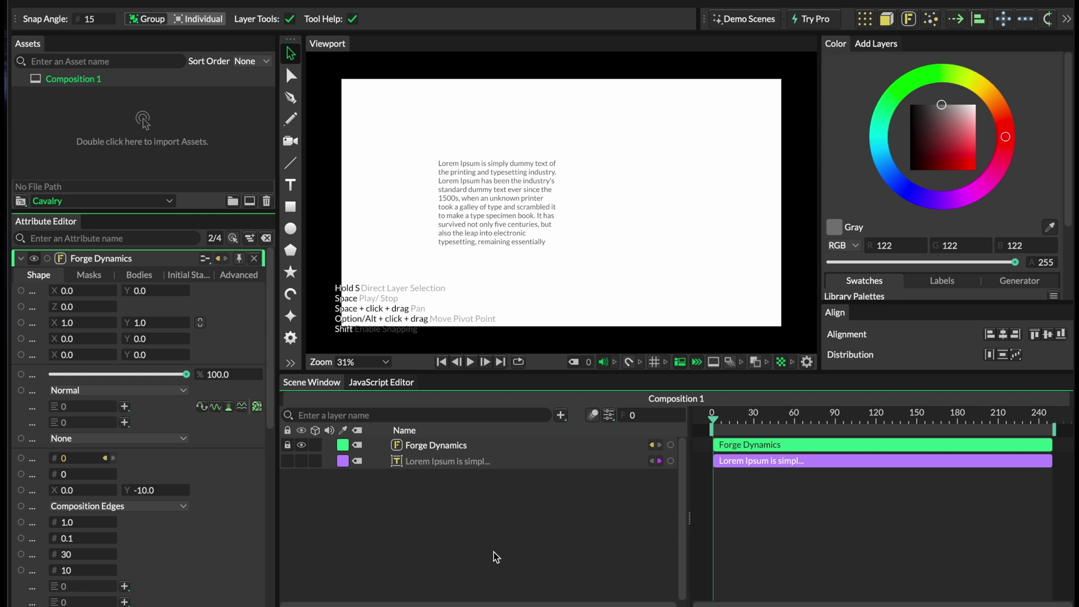
click(720, 445)
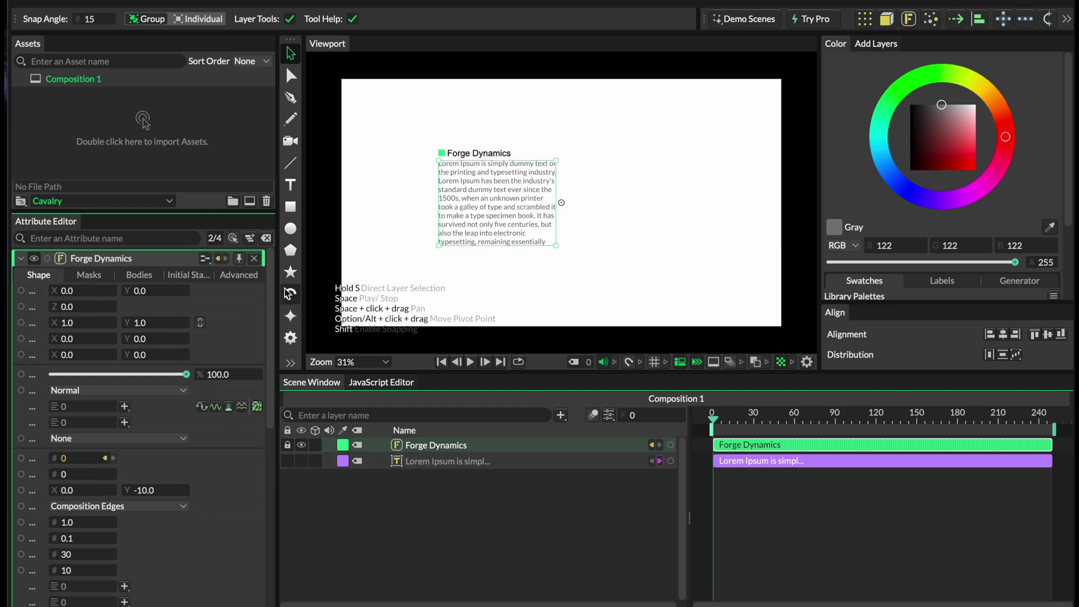
drag(276, 290, 348, 289)
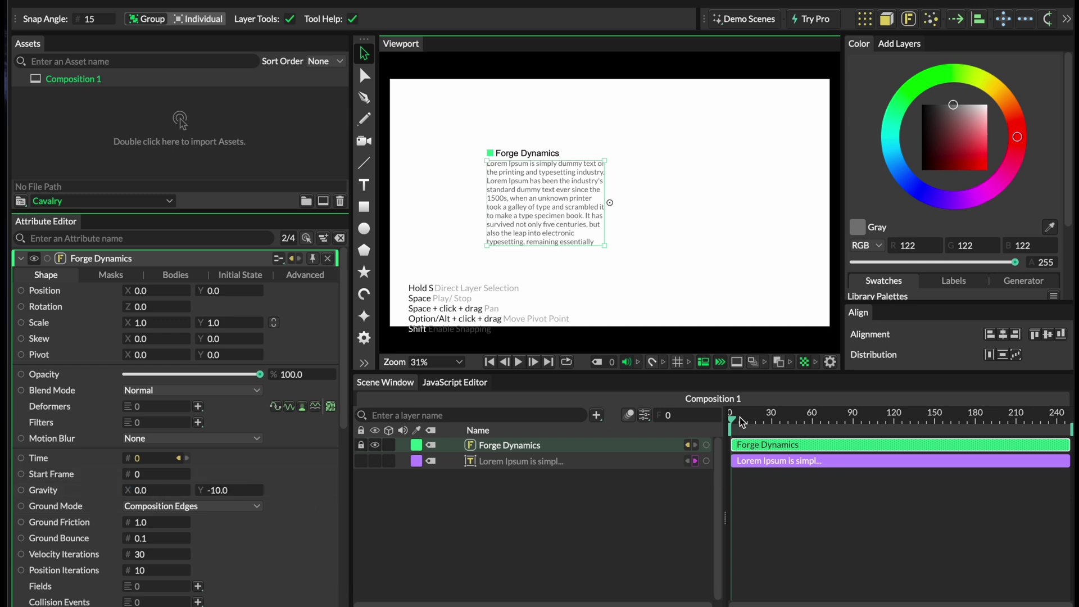
mouse_move(742, 422)
mouse_down()
mouse_move(937, 414)
mouse_move(735, 419)
mouse_up()
Set Forge Dynamics Gravity Y to 10.0 and preview the letters flying upward.
click(215, 490)
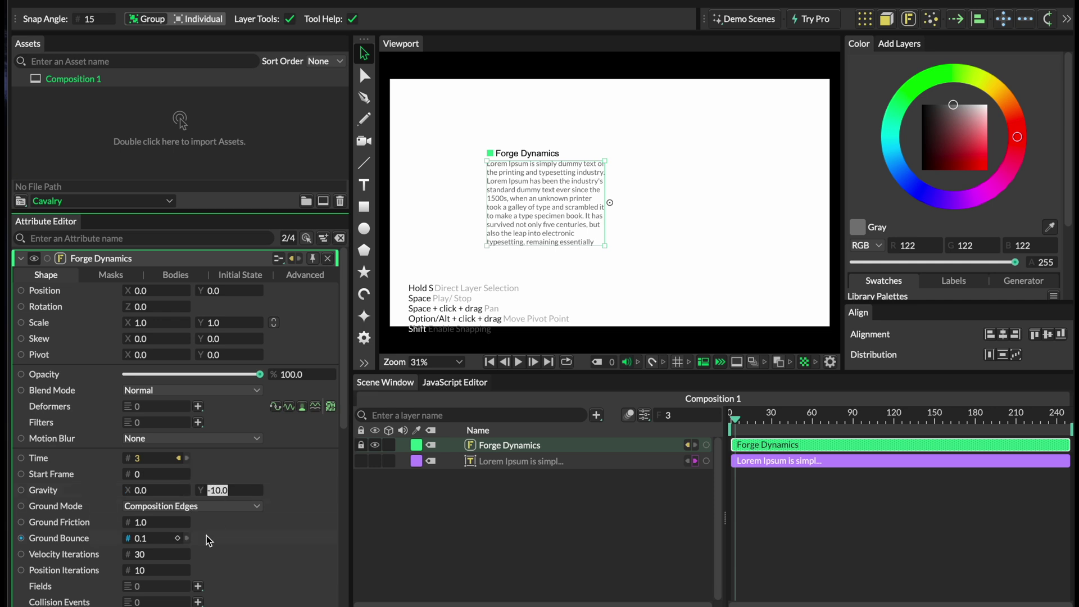
text(10.0)
click(747, 420)
key(space)
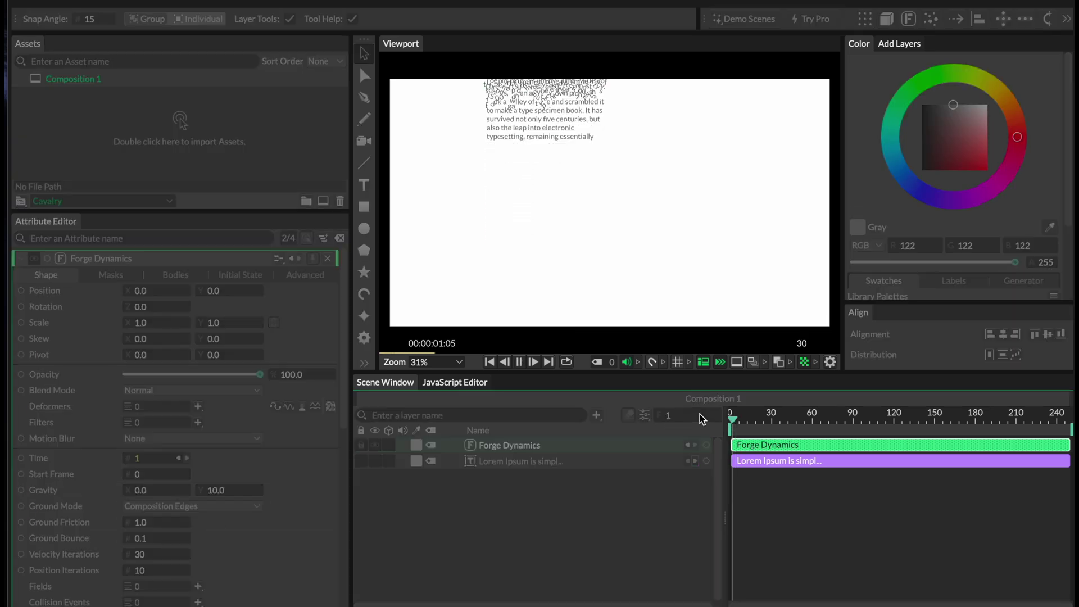
key(space)
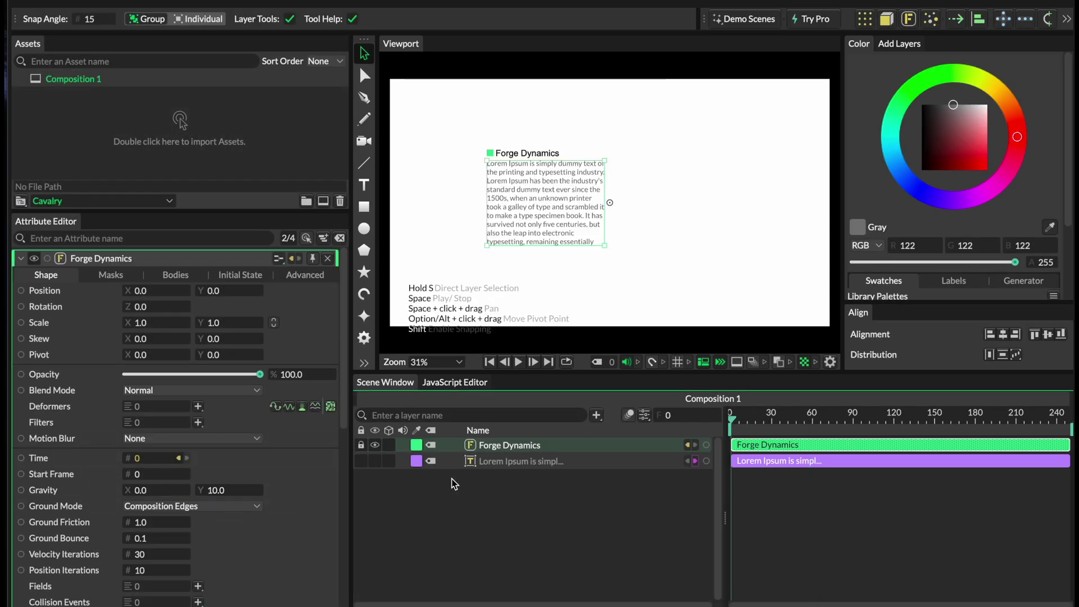
click(701, 423)
key(space)
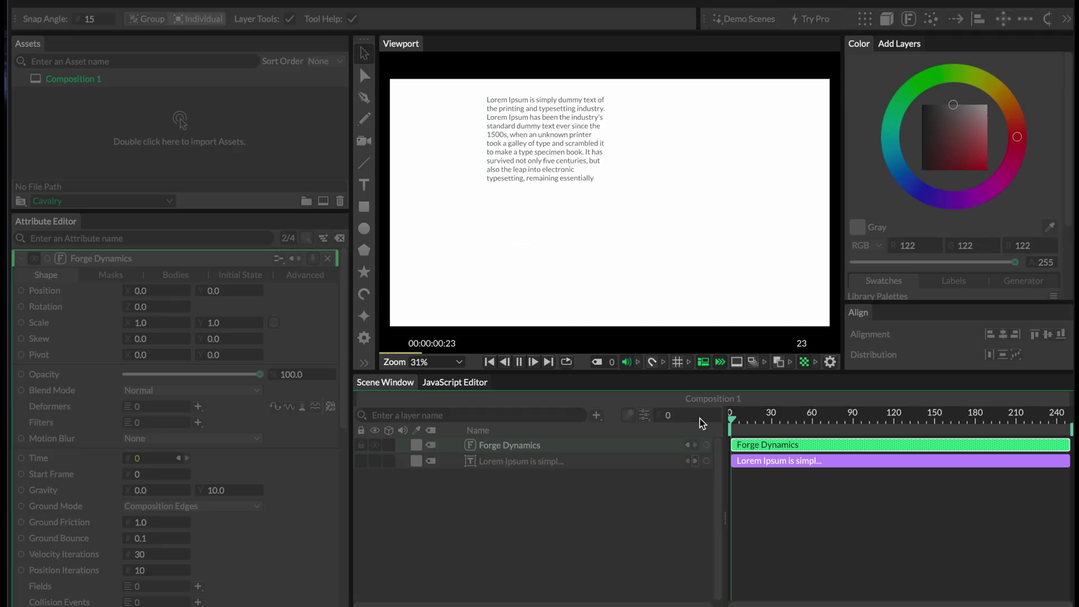
key(space)
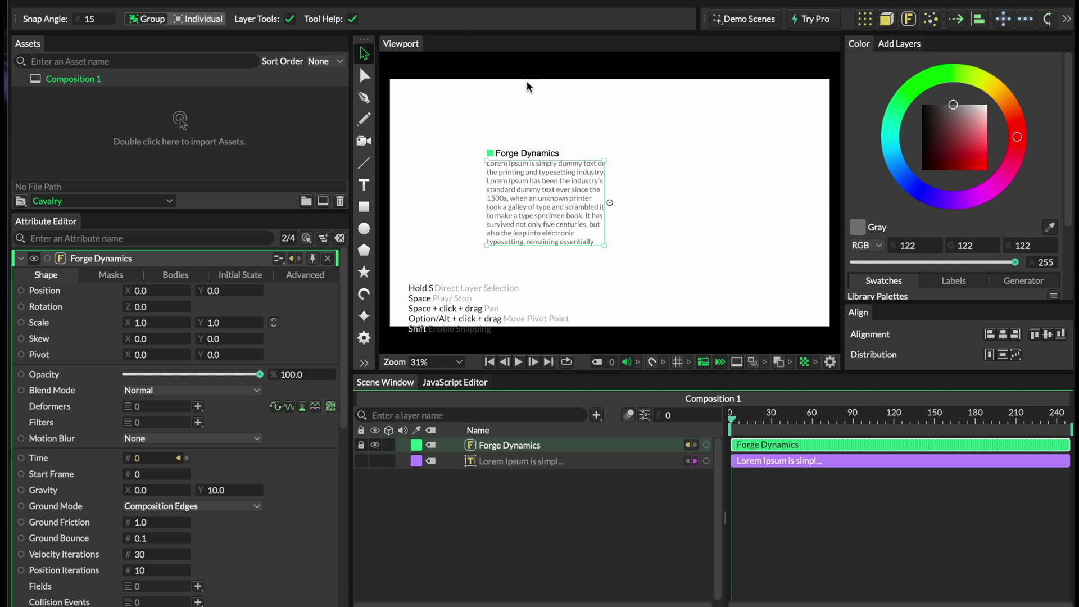
Set Forge Dynamics Ground Mode to Off and preview the text falling freely.
click(195, 507)
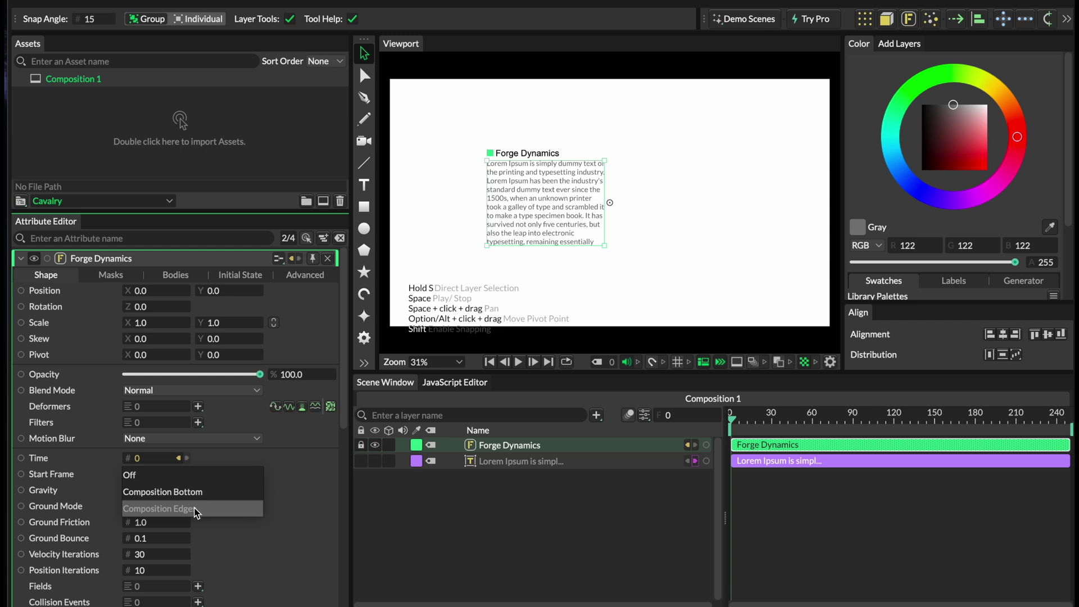
click(193, 475)
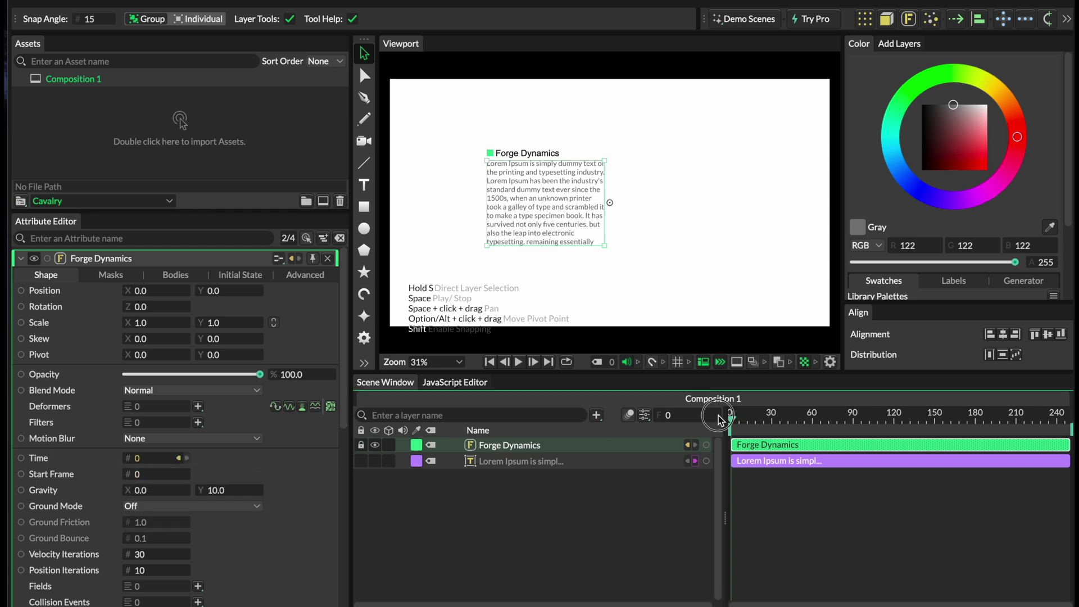
key(space)
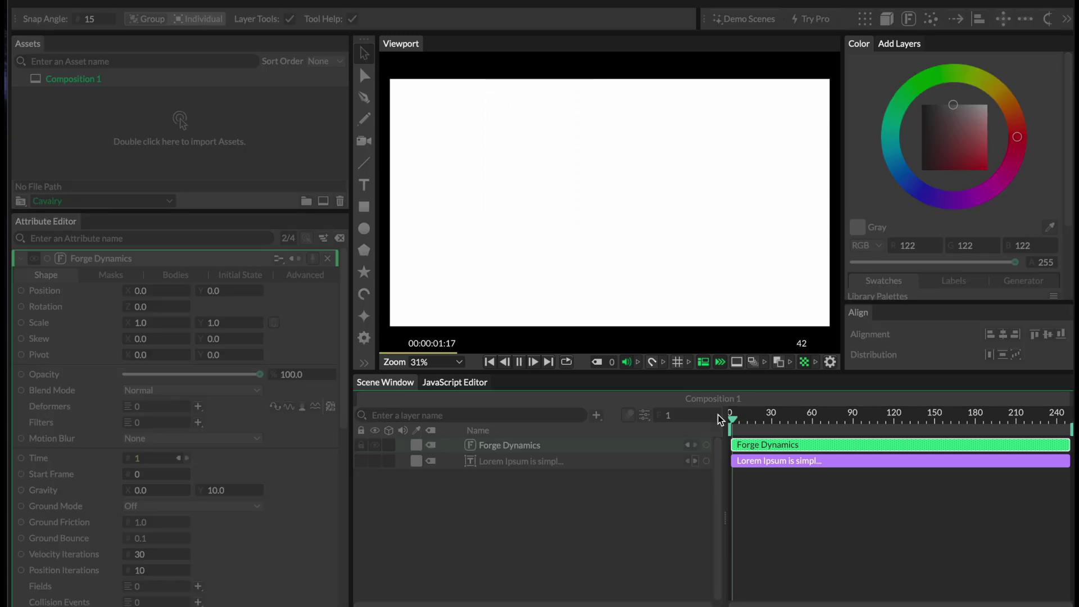
key(space)
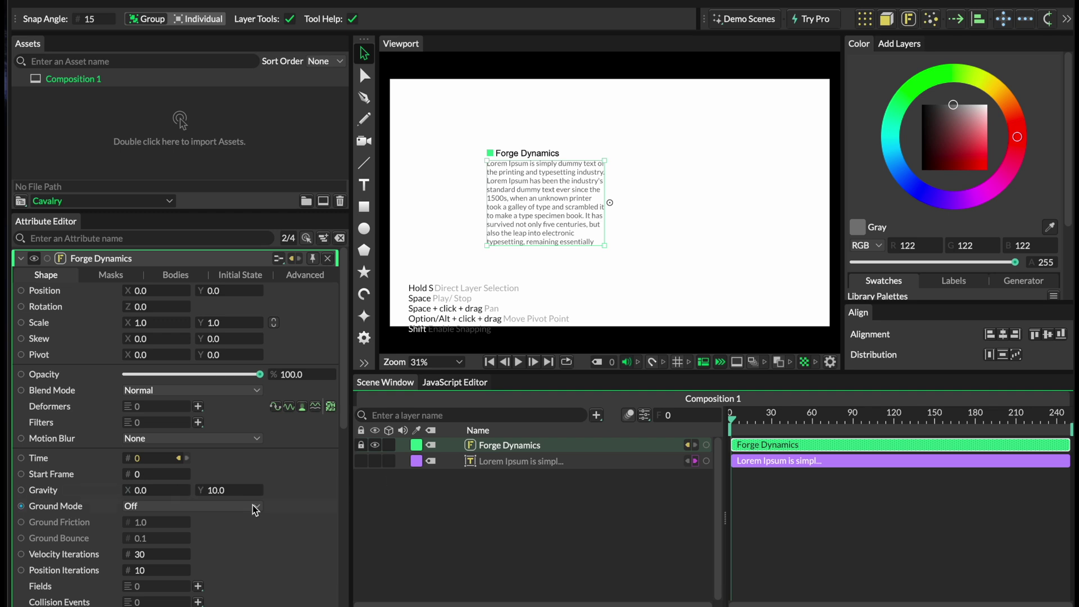
scroll(257, 500, down, 2)
scroll(258, 500, up, 1)
scroll(257, 500, up, 1)
Try Gravity Y 5.0 and preview the weaker motion.
click(215, 490)
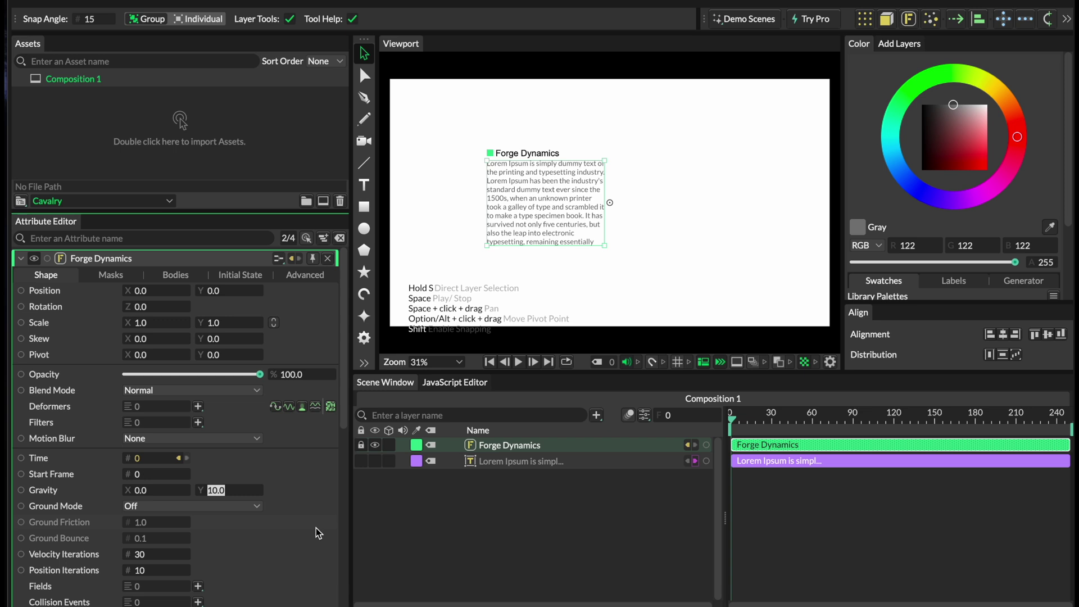
text(5.0)
key(space)
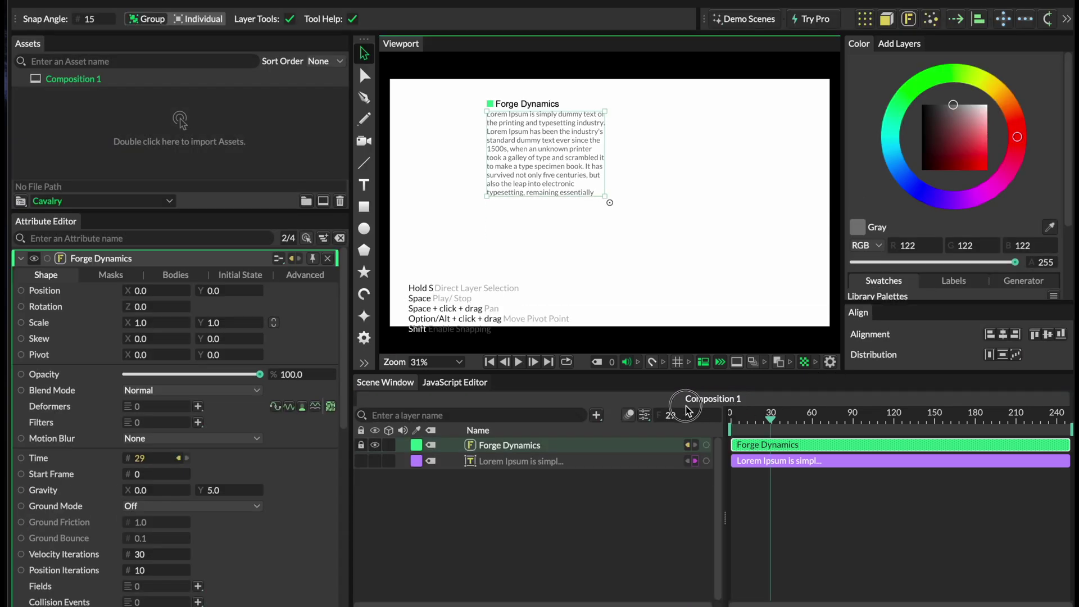
key(space)
Change Gravity Y to 0.0 and preview that the paragraph stays in place.
click(213, 491)
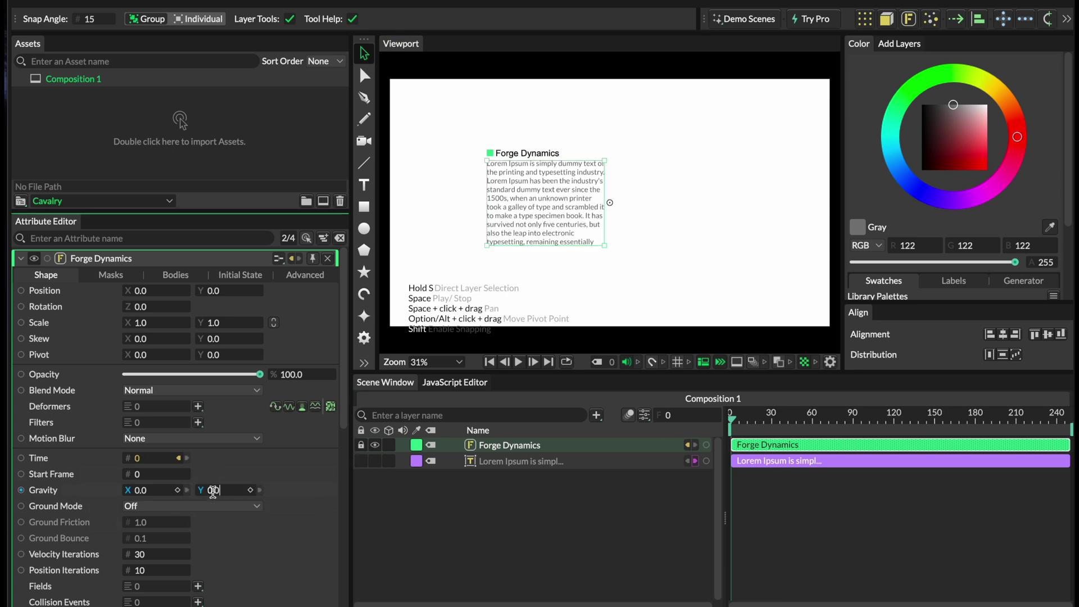
text(0.0)
key(Return)
key(space)
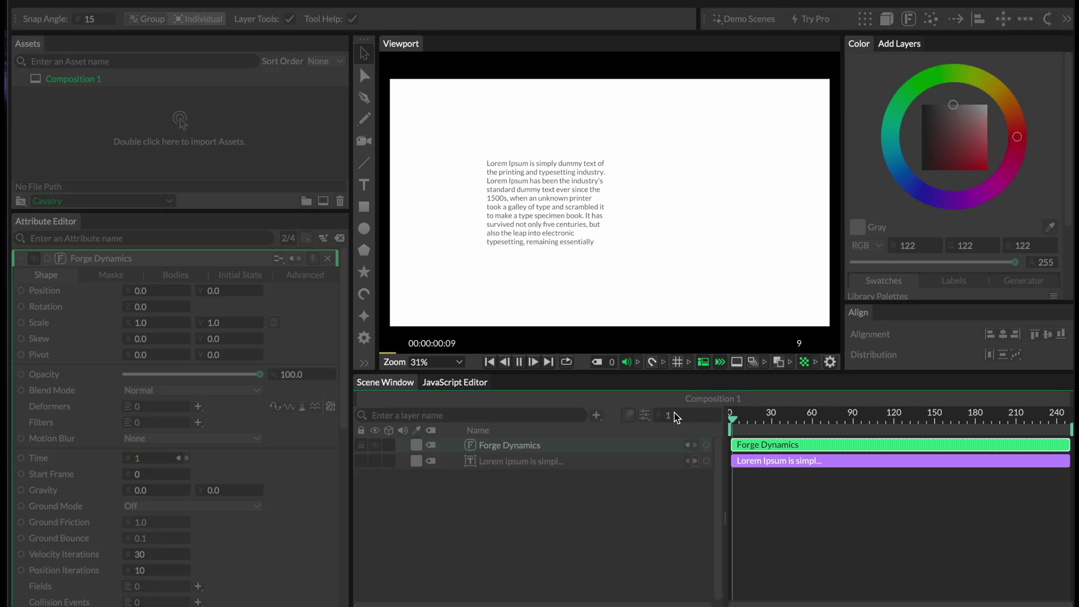
key(space)
click(720, 414)
drag(761, 415, 710, 425)
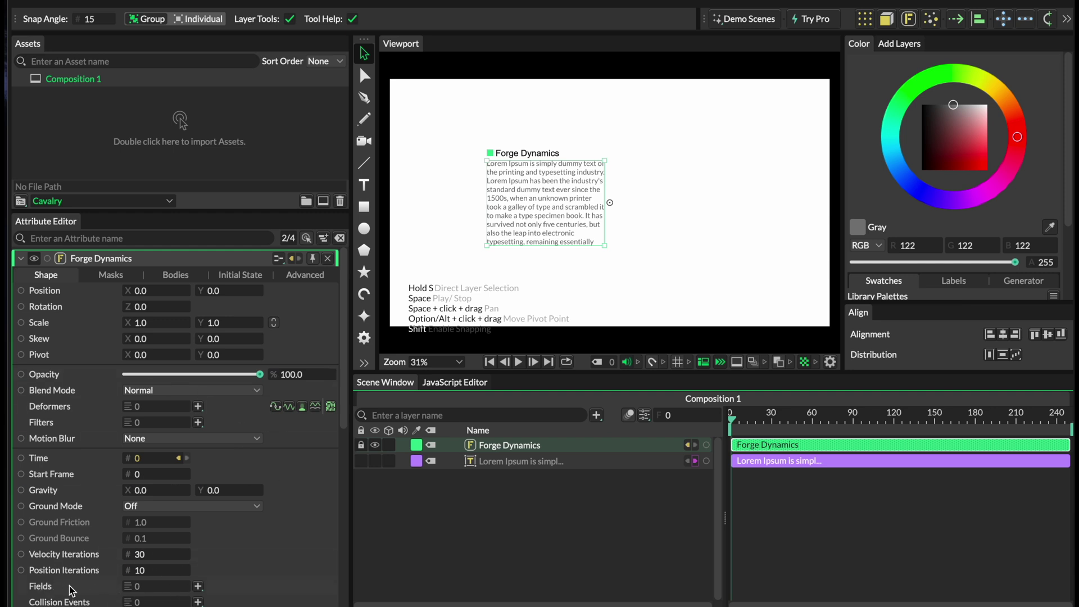
Add a Direction Field (strength 100%, X 1.0) and preview letters blowing rightward.
click(198, 587)
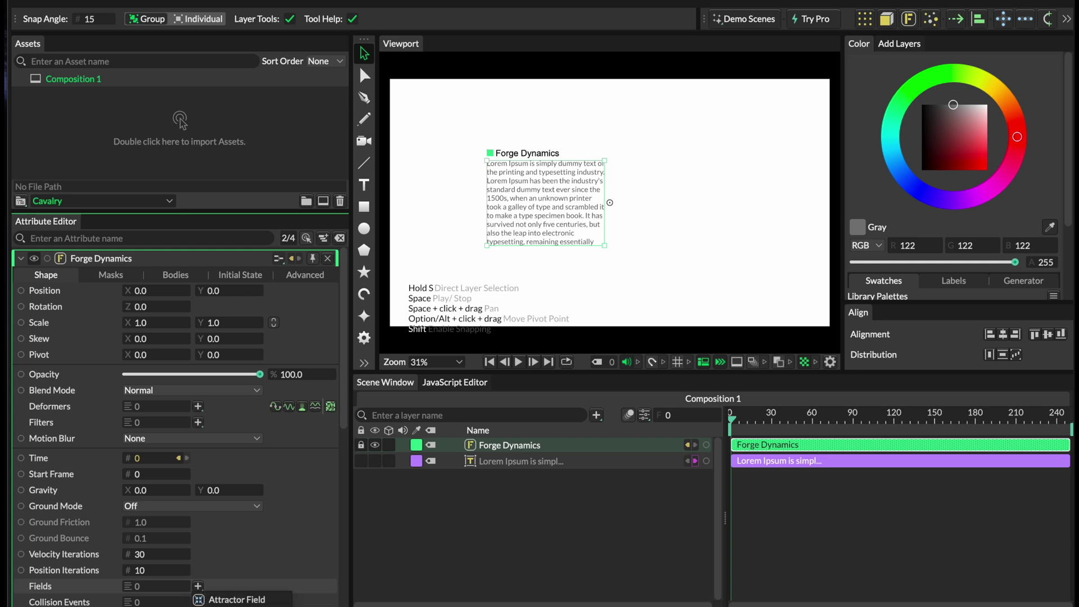
click(225, 601)
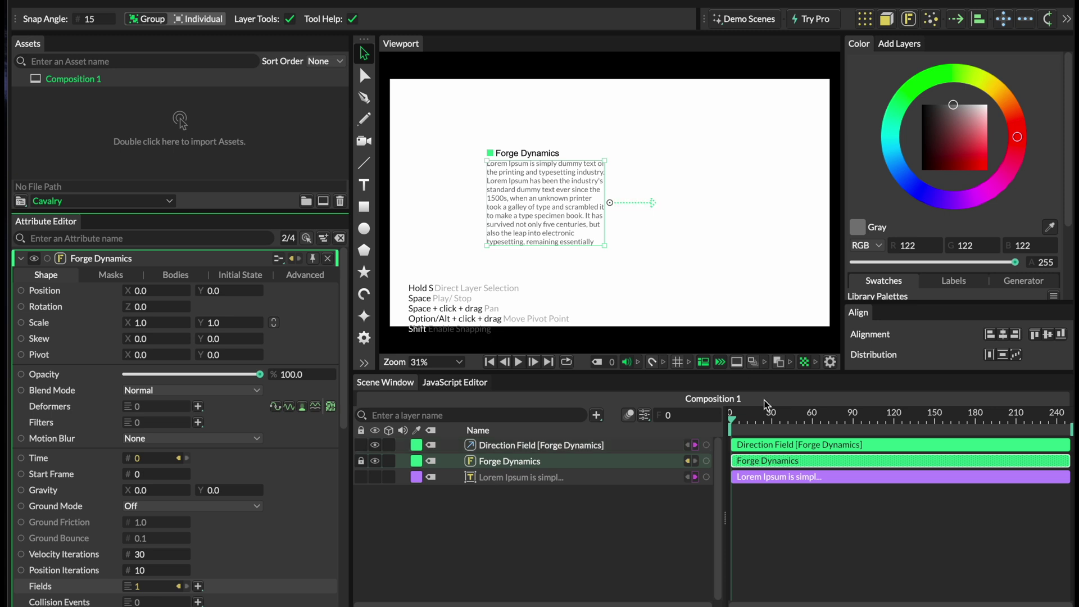
key(space)
key(space)
key(space)
key(space)
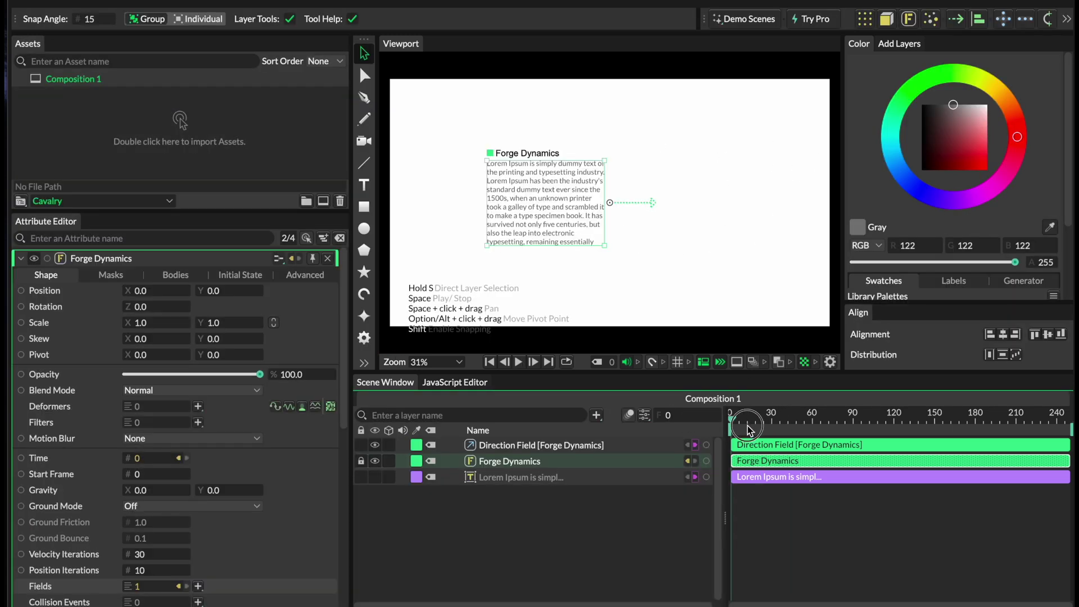
drag(732, 418, 706, 419)
Lower the Direction Field strength to 25% and replay to check the gentler rightward drift.
click(532, 442)
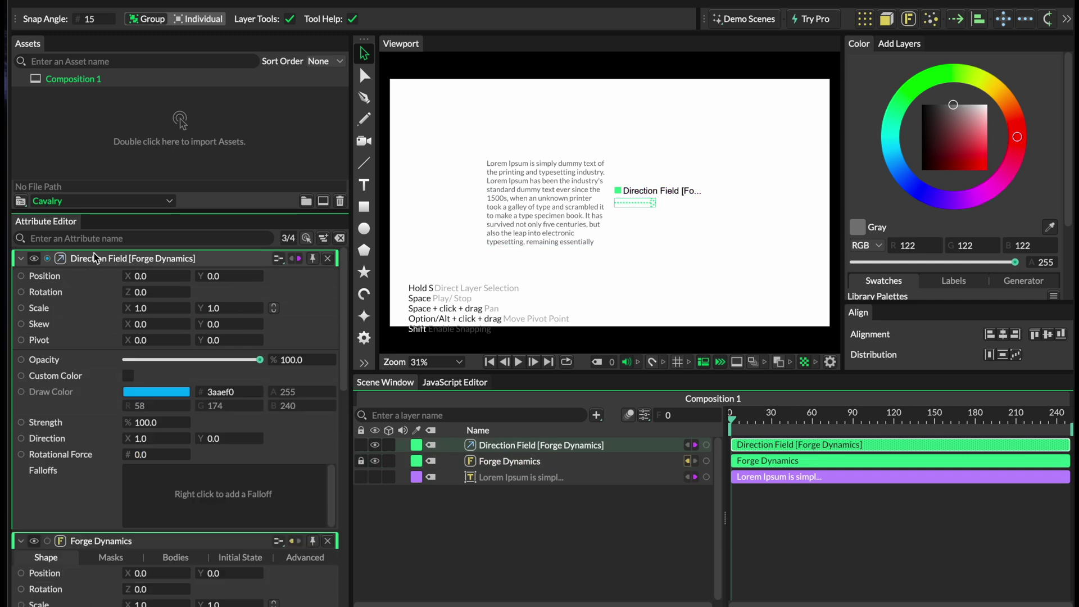
click(148, 422)
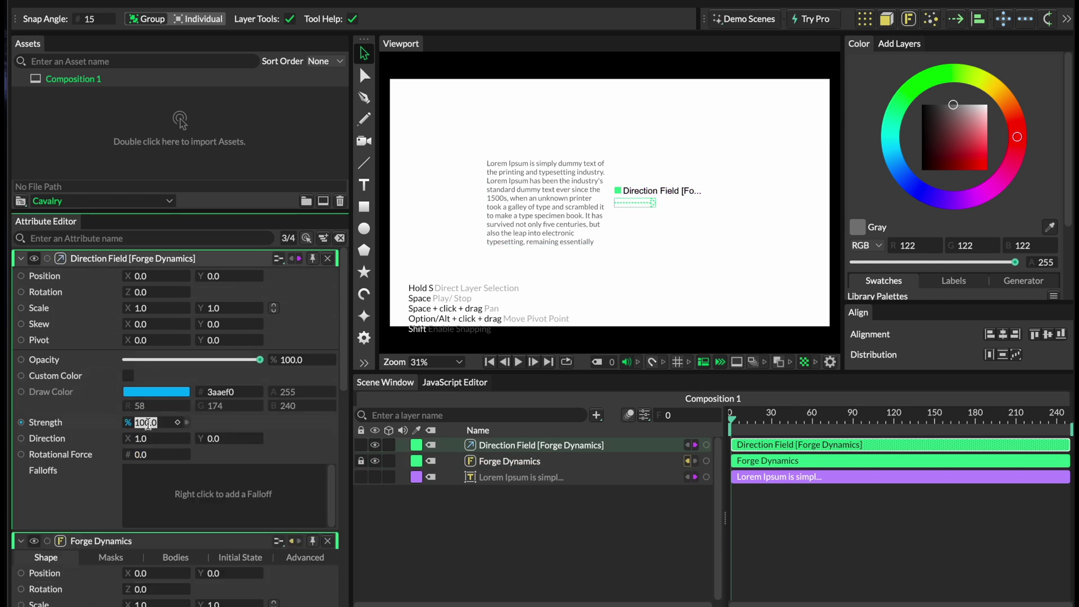
text(25)
click(729, 427)
key(space)
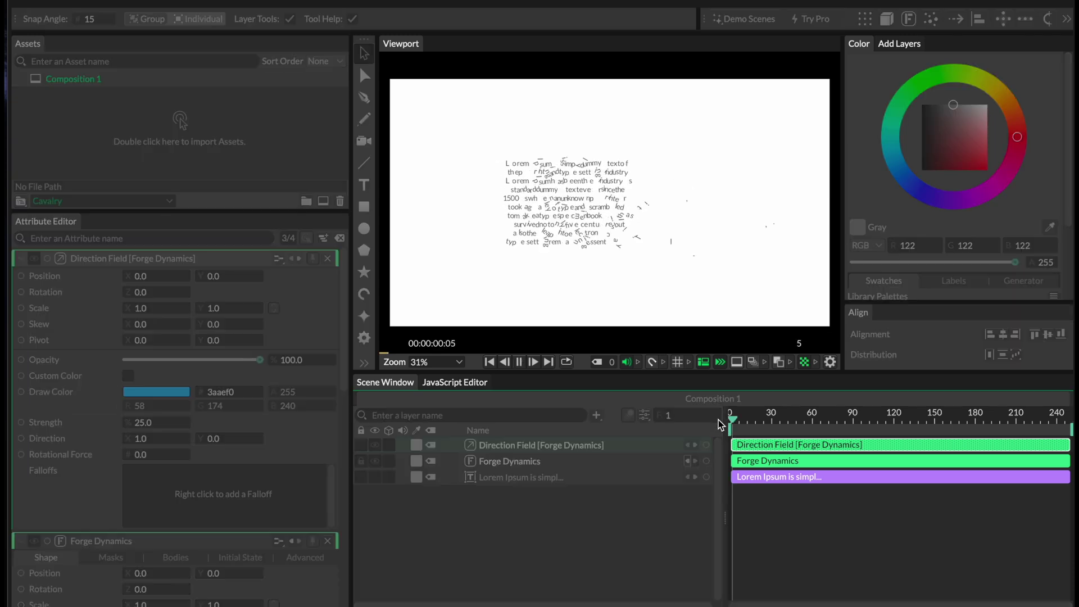
key(space)
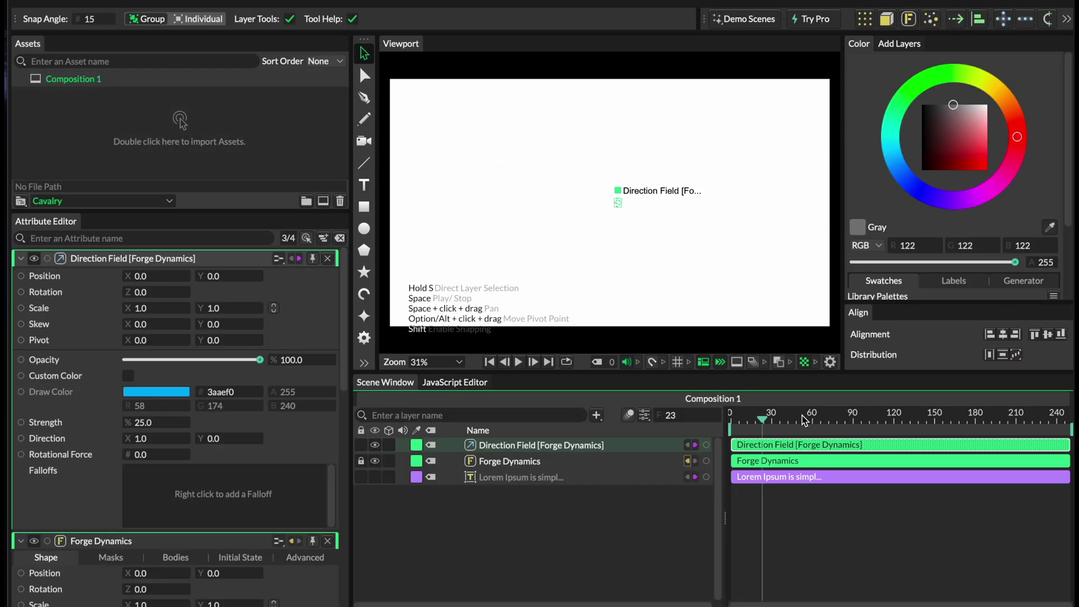
key(space)
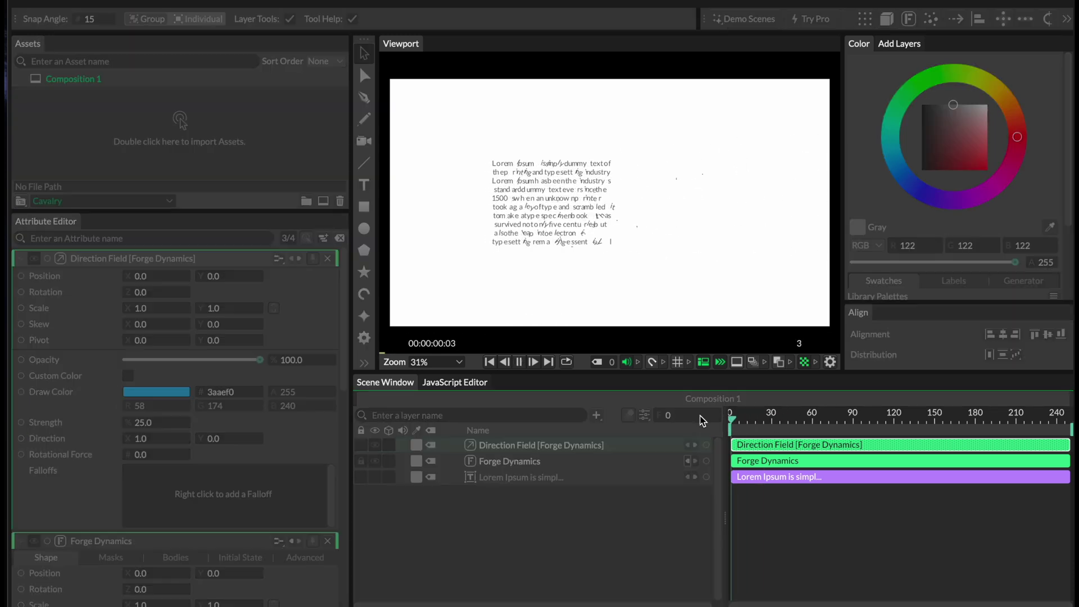
key(space)
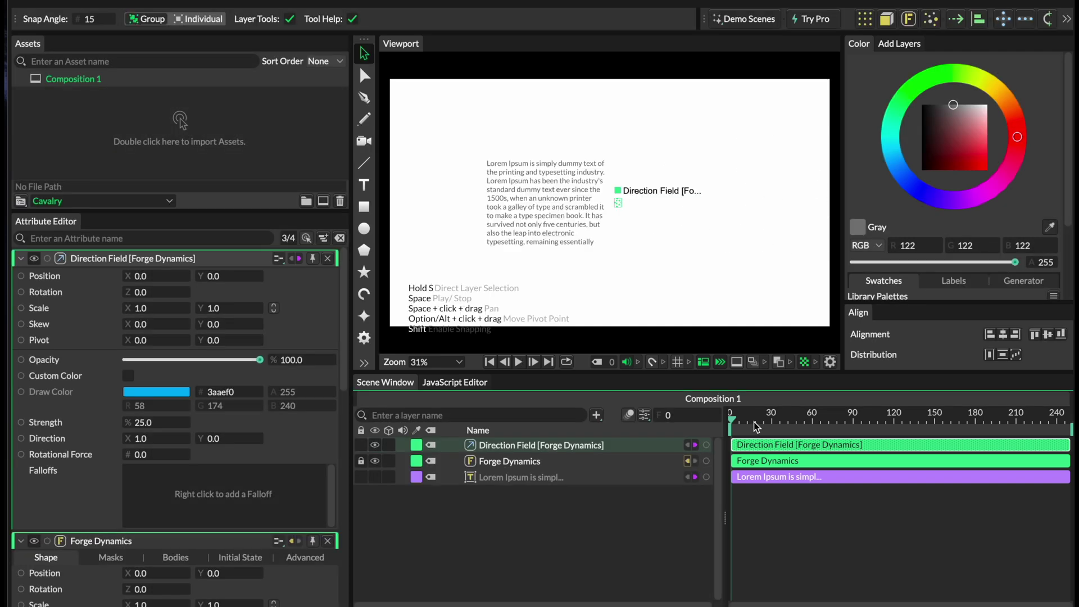
drag(756, 427, 733, 395)
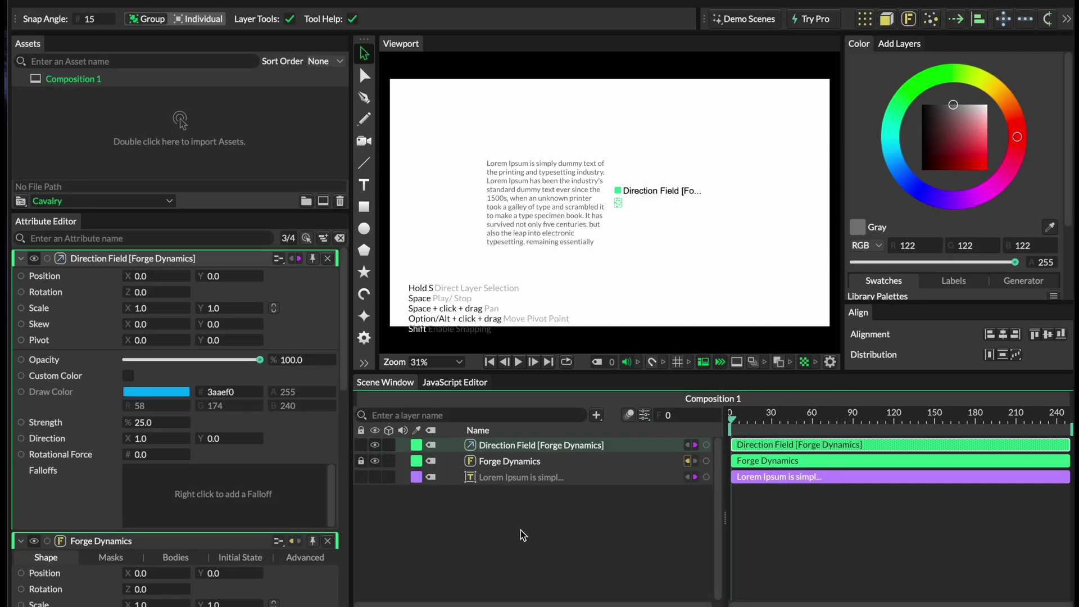
Draw a grey rectangle right of the text and set its corner radius to 56.
click(521, 531)
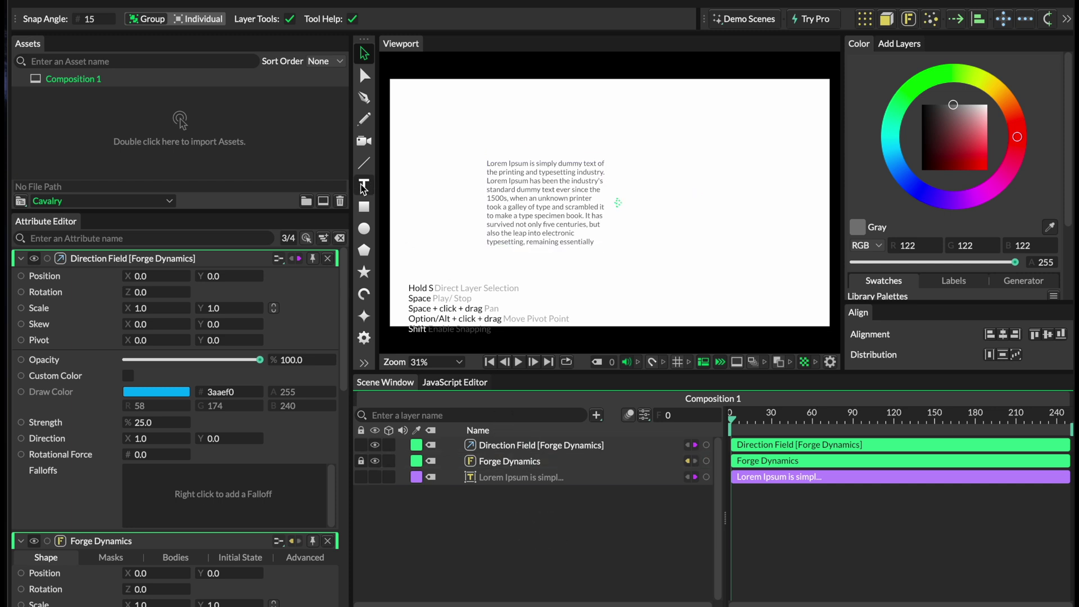
click(365, 207)
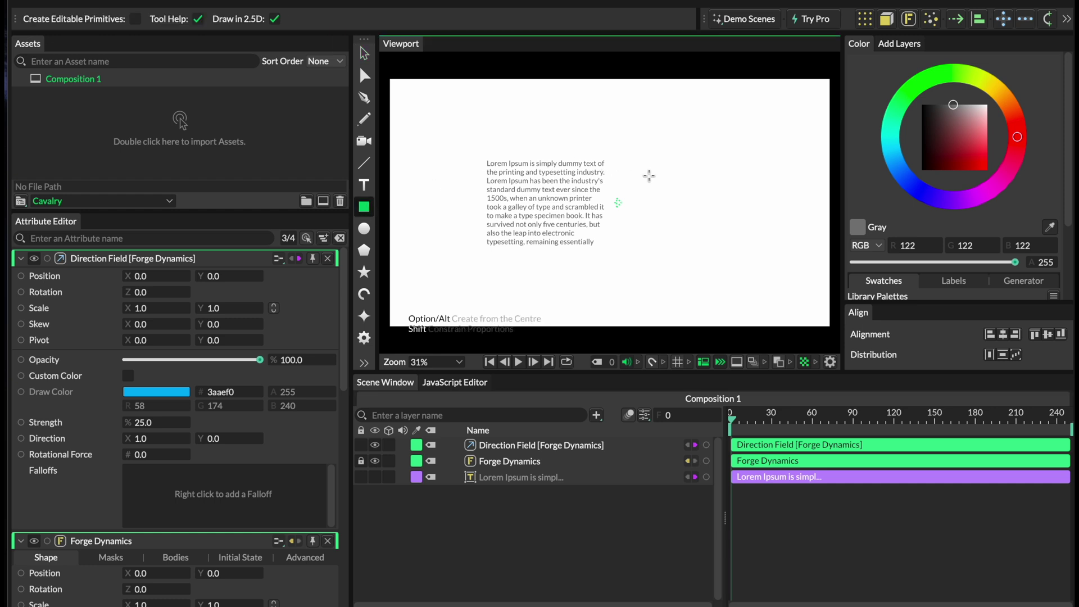
drag(649, 175, 729, 200)
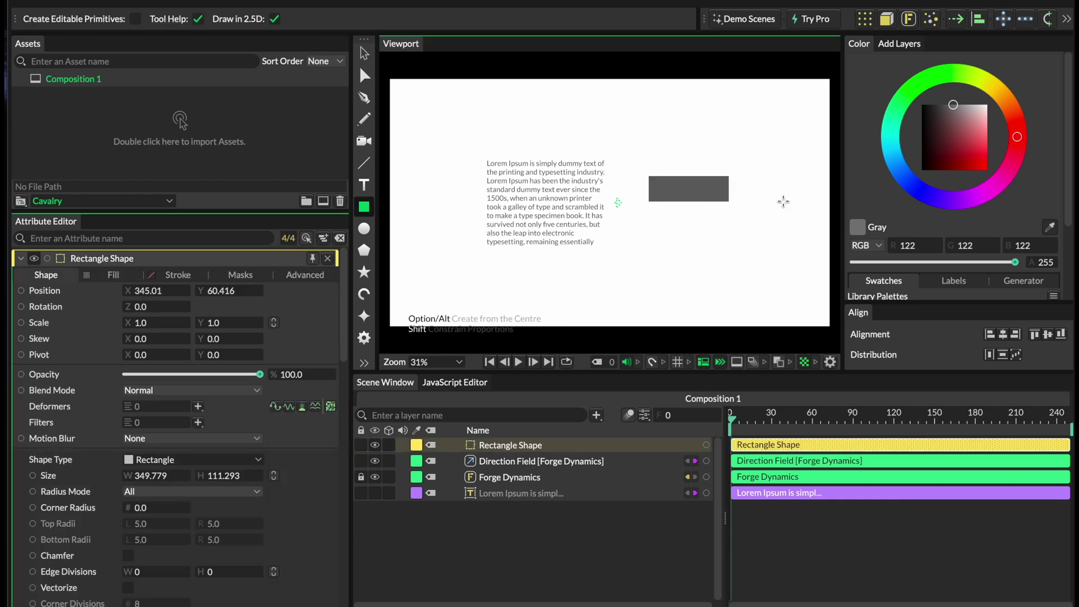
scroll(783, 200, up, 3)
drag(669, 296, 495, 300)
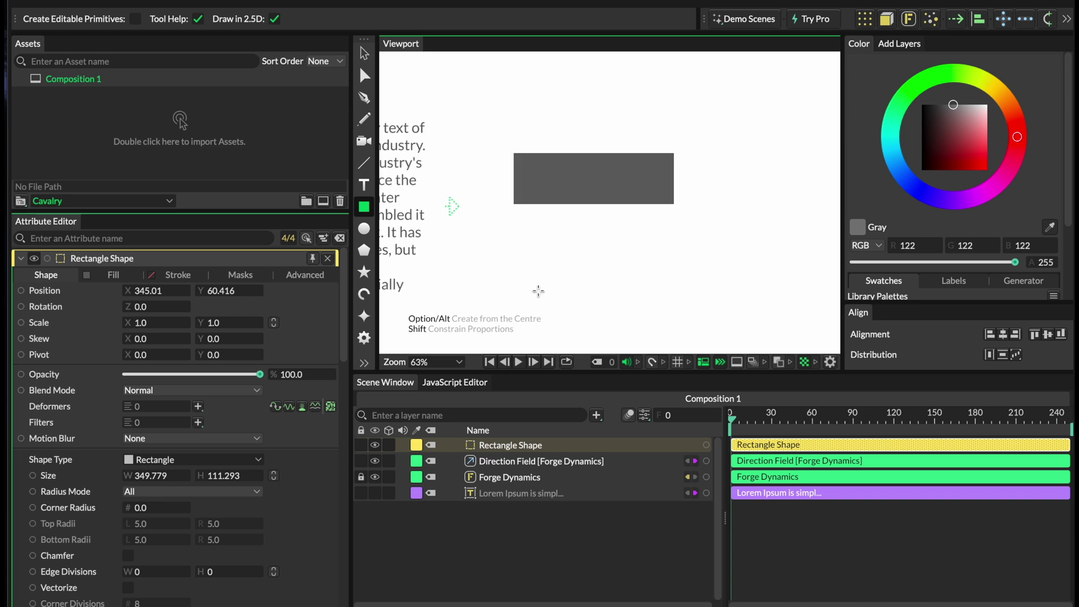
scroll(589, 273, up, 2)
drag(588, 195, 547, 212)
key(v)
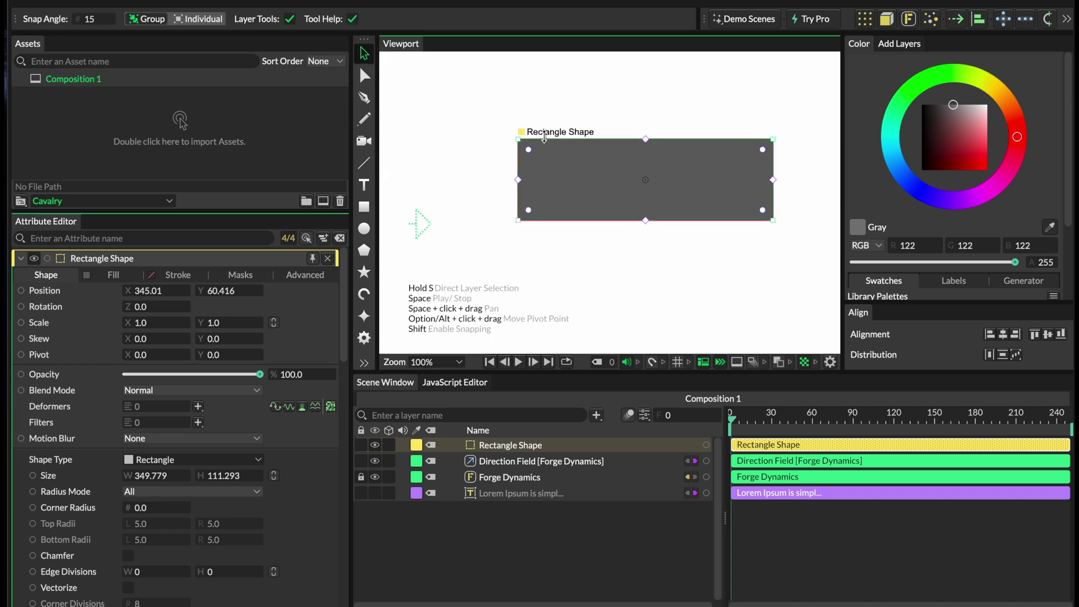
drag(530, 154, 584, 193)
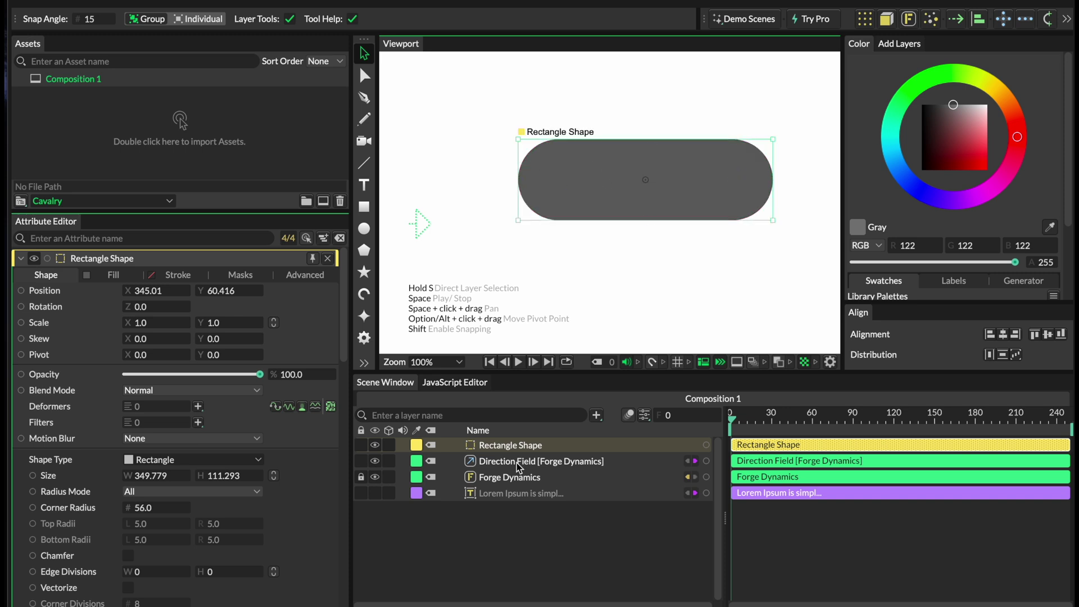
Turn off the Rectangle Shape's fill.
click(487, 449)
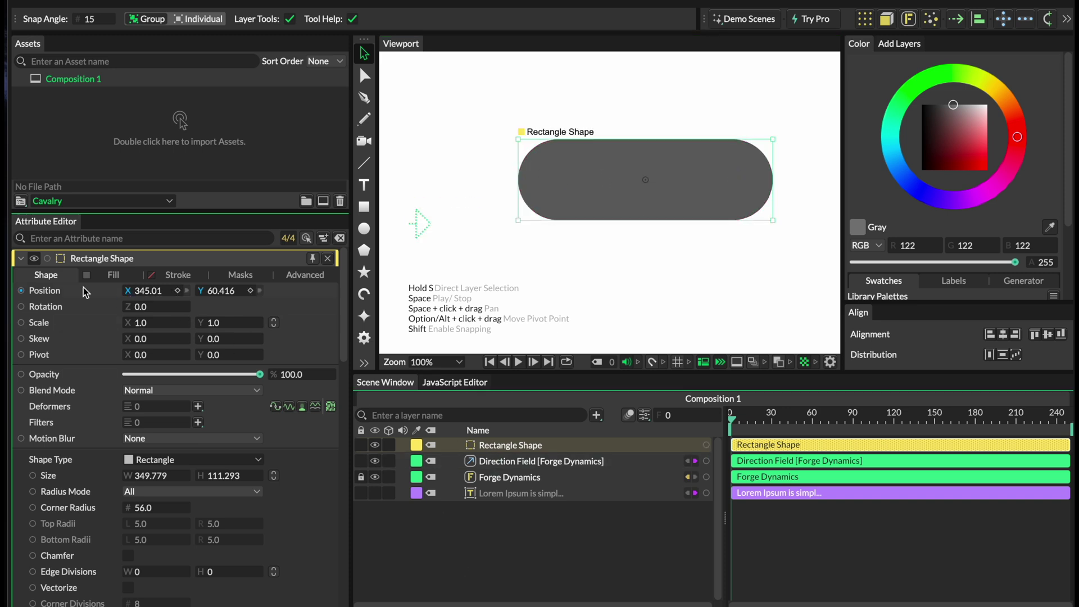
click(114, 276)
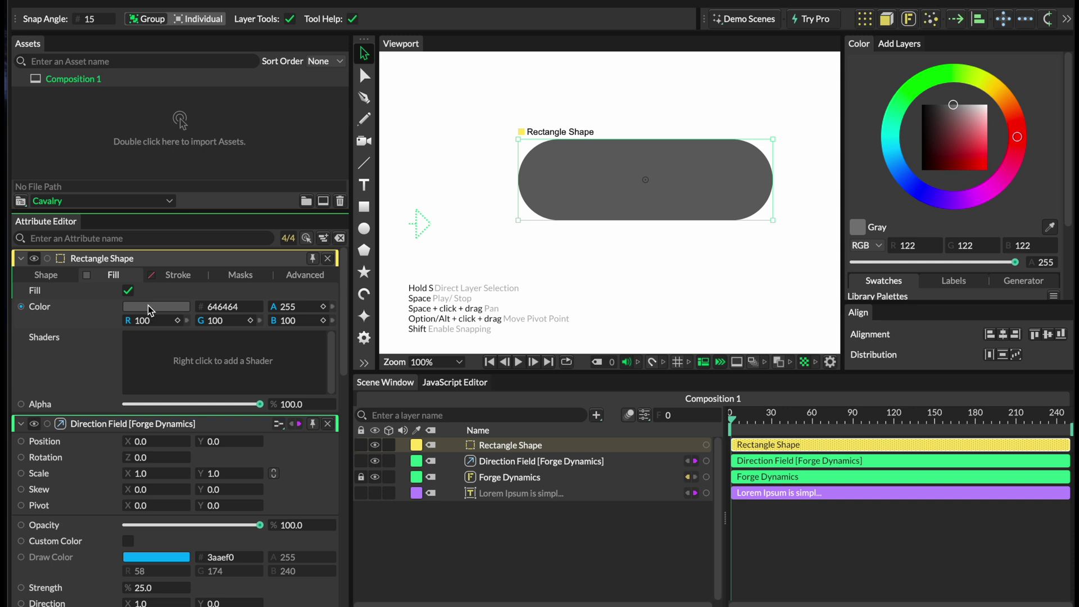
click(150, 308)
click(88, 335)
click(128, 290)
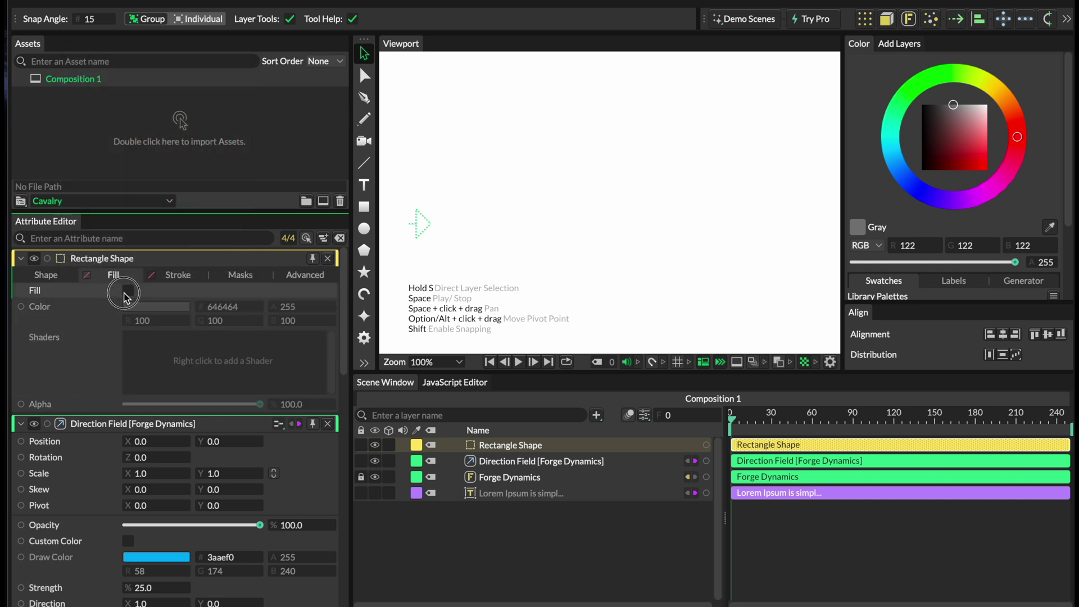
Enable a 4.0-wide dark stroke on the pill outline.
click(176, 274)
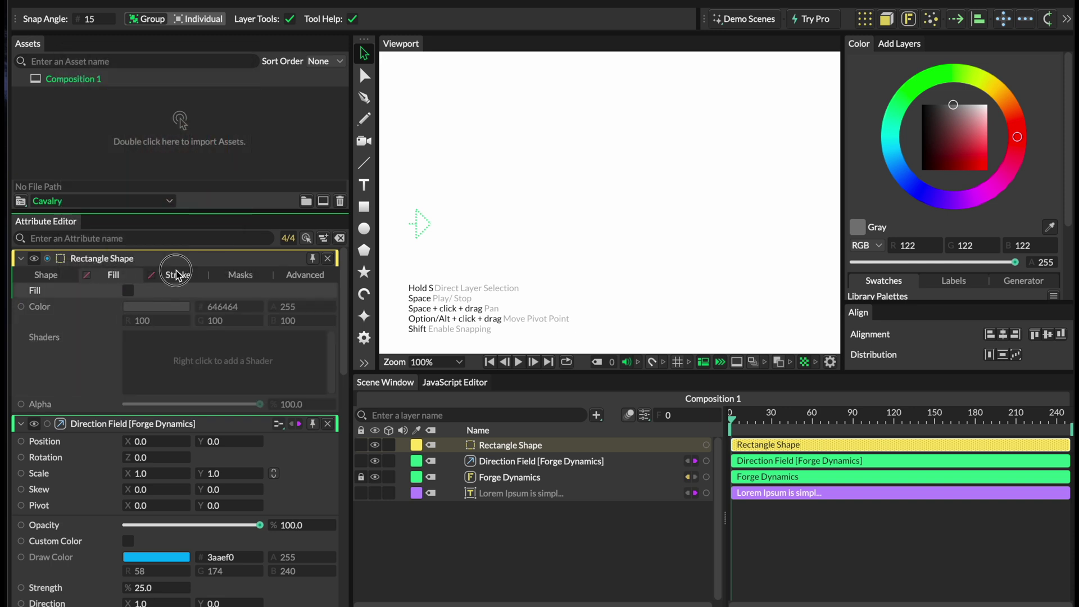
click(128, 291)
click(595, 514)
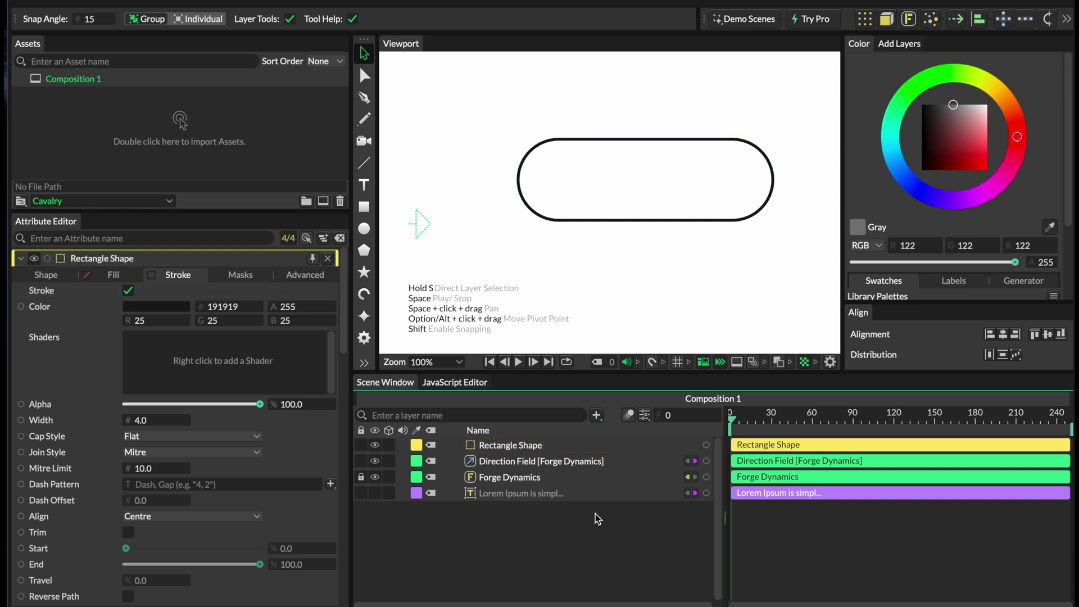
key(ctrl+minus)
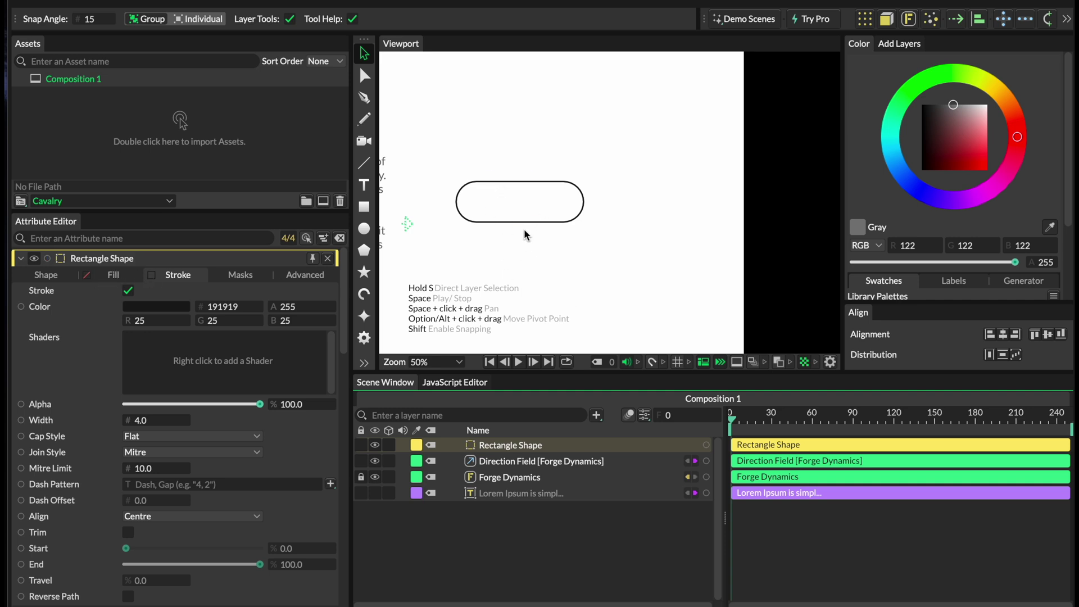
Add a text layer reading 'BETA' and centre it inside the pill at 253, 107.
key(t)
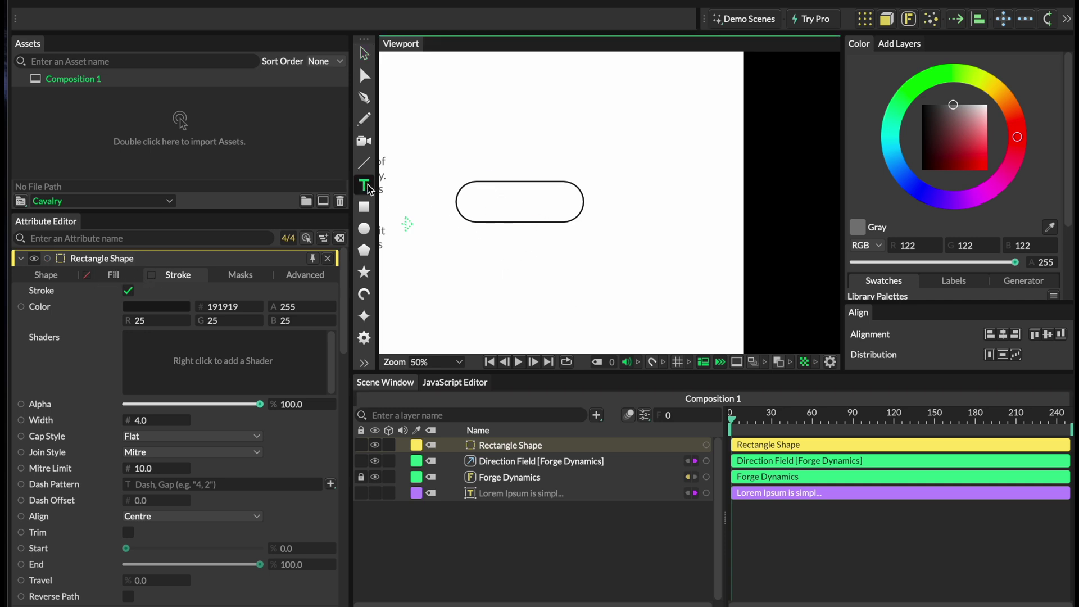
click(492, 202)
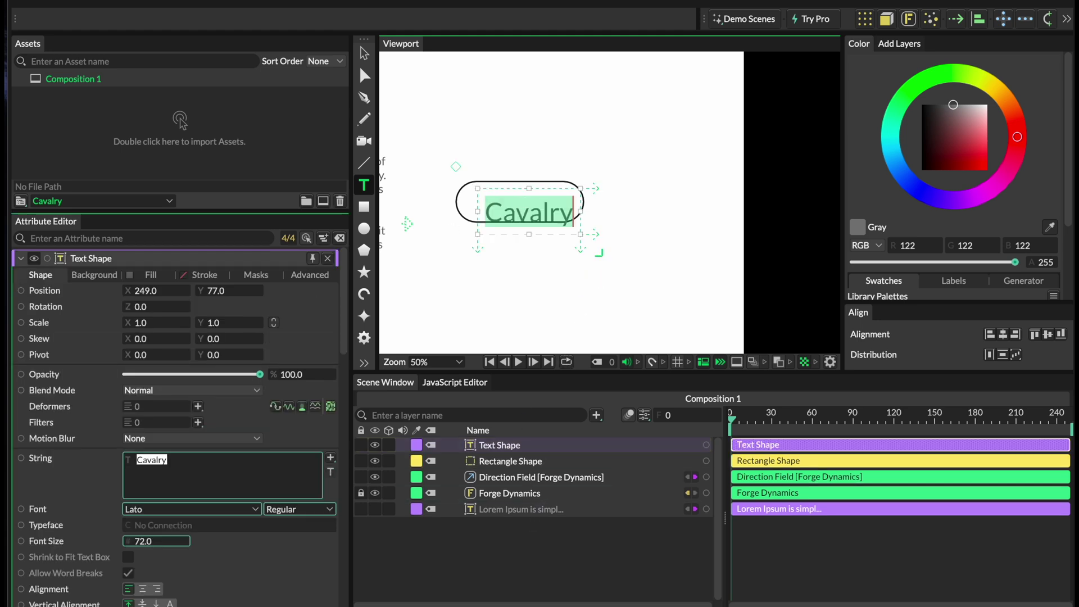
key(Escape)
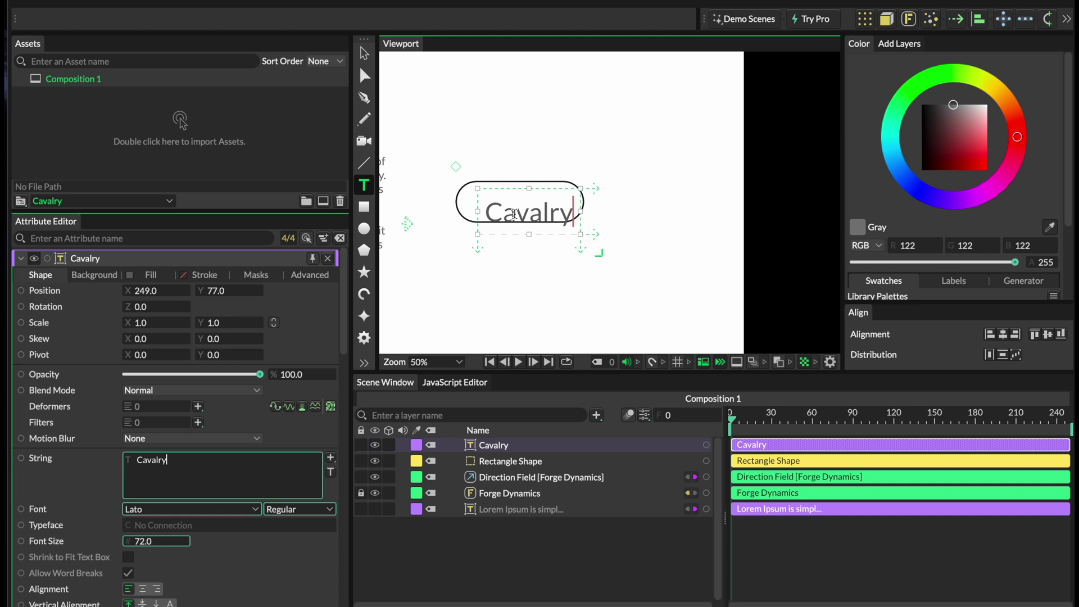
key(ctrl+a)
text(BETA)
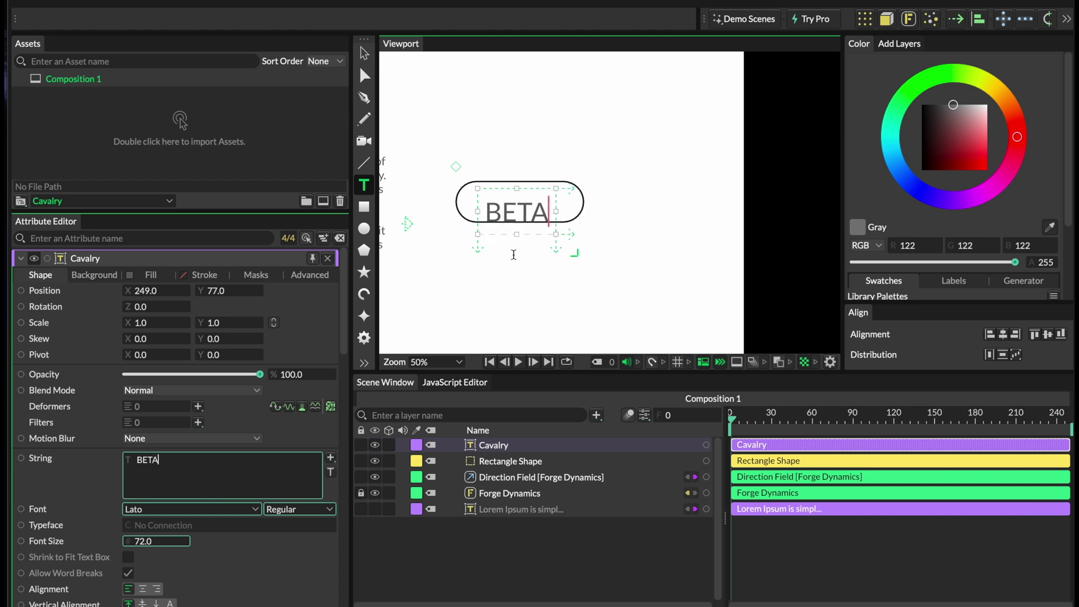
key(Escape)
drag(530, 210, 531, 198)
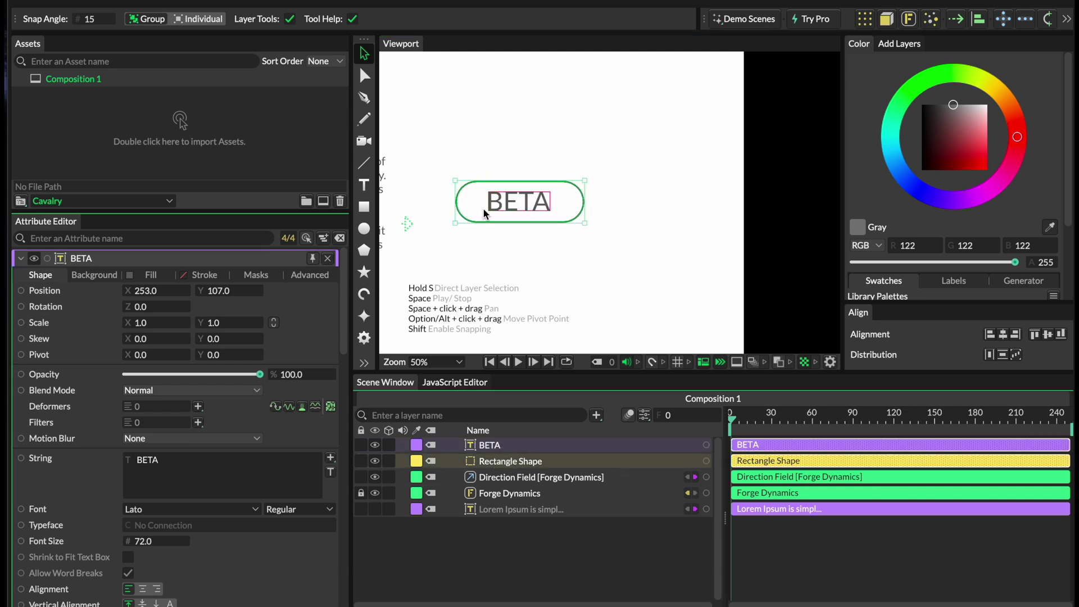
Group the BETA text with the Rectangle Shape and rename the group 'button 1'.
right_click(494, 449)
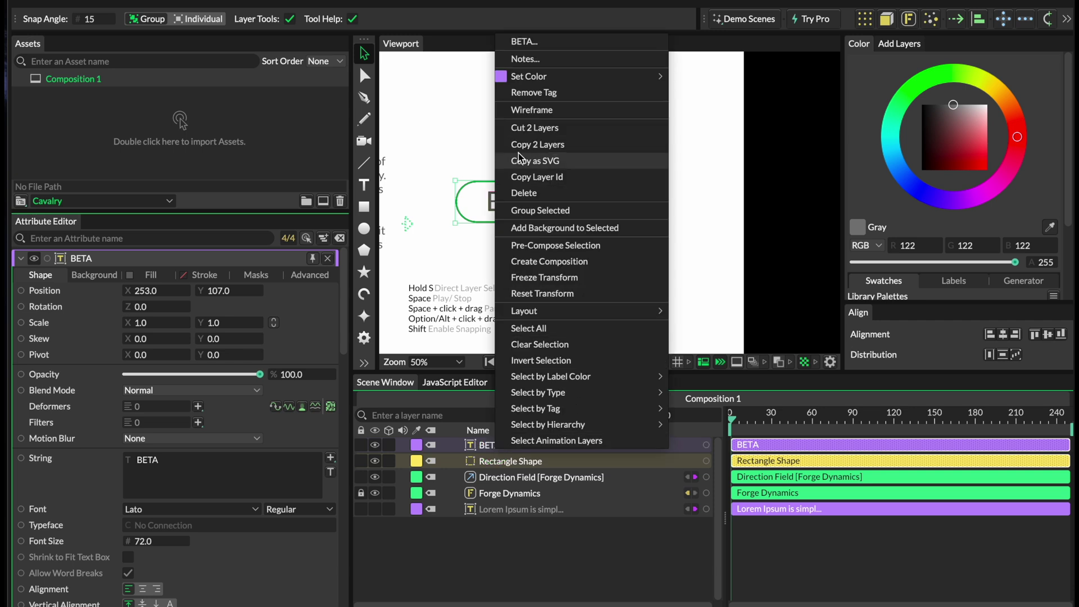
click(525, 210)
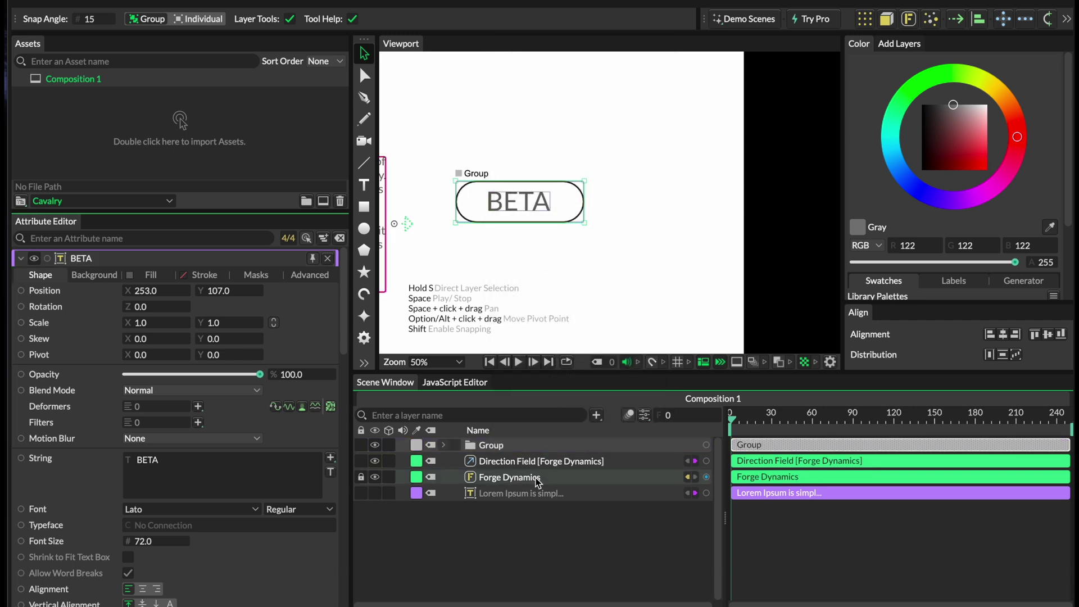
right_click(494, 448)
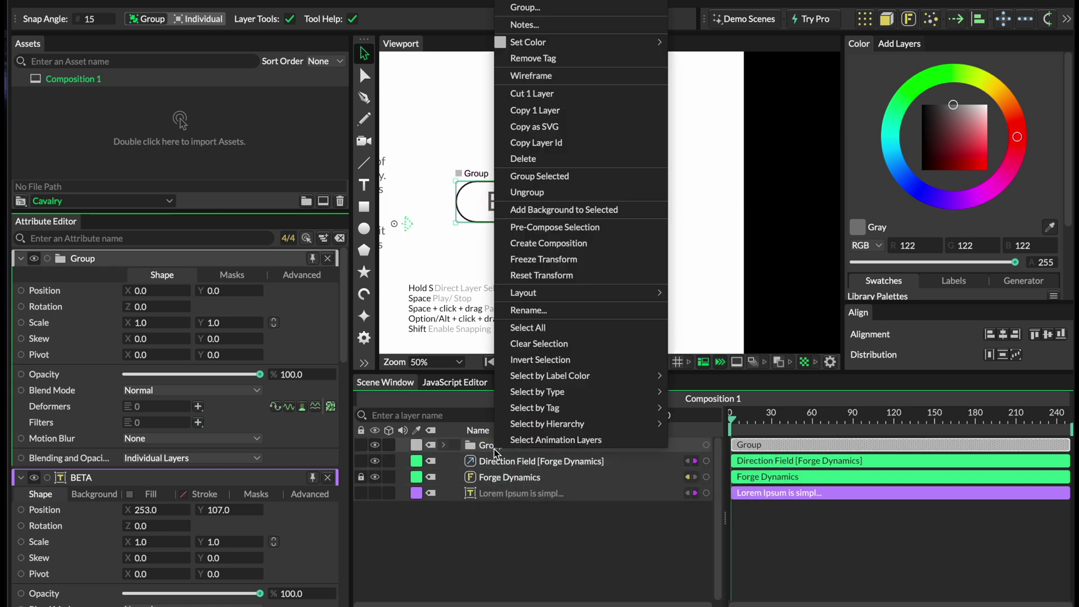
click(531, 310)
text(button 1)
key(Return)
click(512, 494)
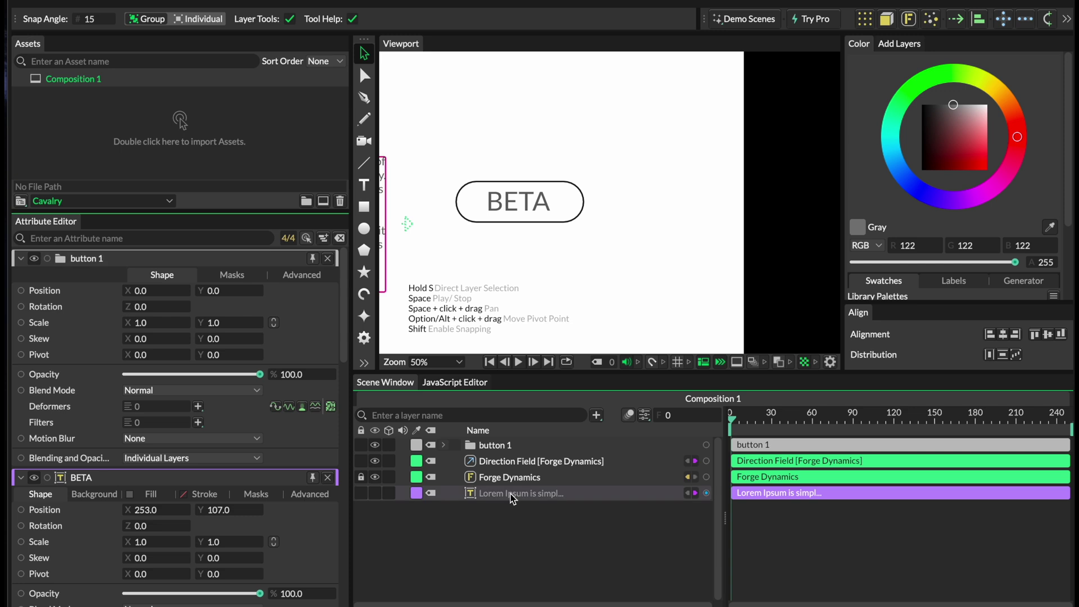
click(501, 449)
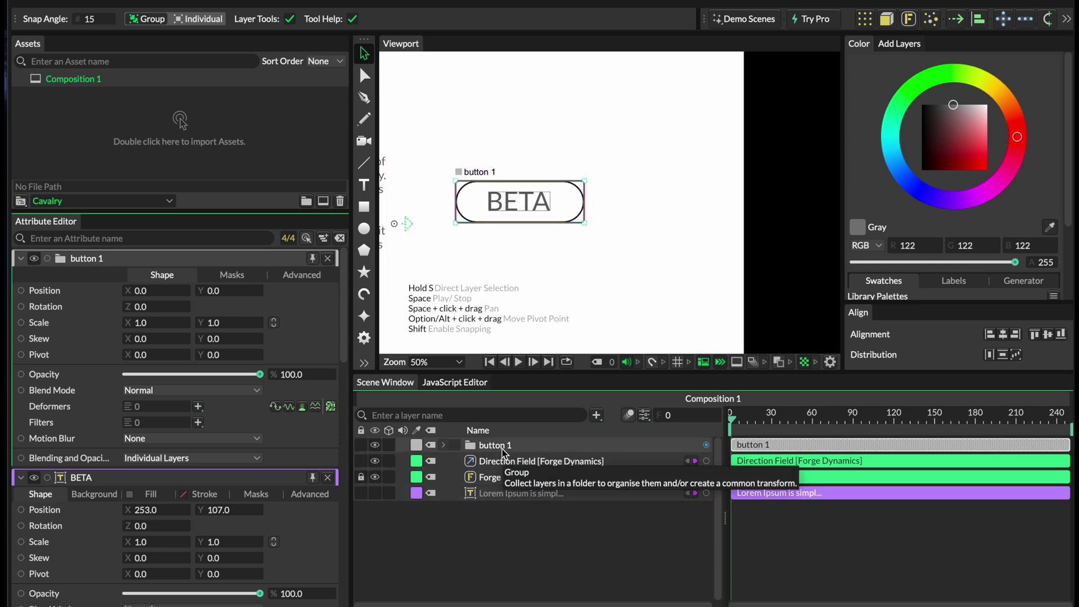
Duplicate button 1 below itself as button 2 and relabel it ALPHA, centred at x 237.
key(ctrl+d)
drag(522, 197, 523, 247)
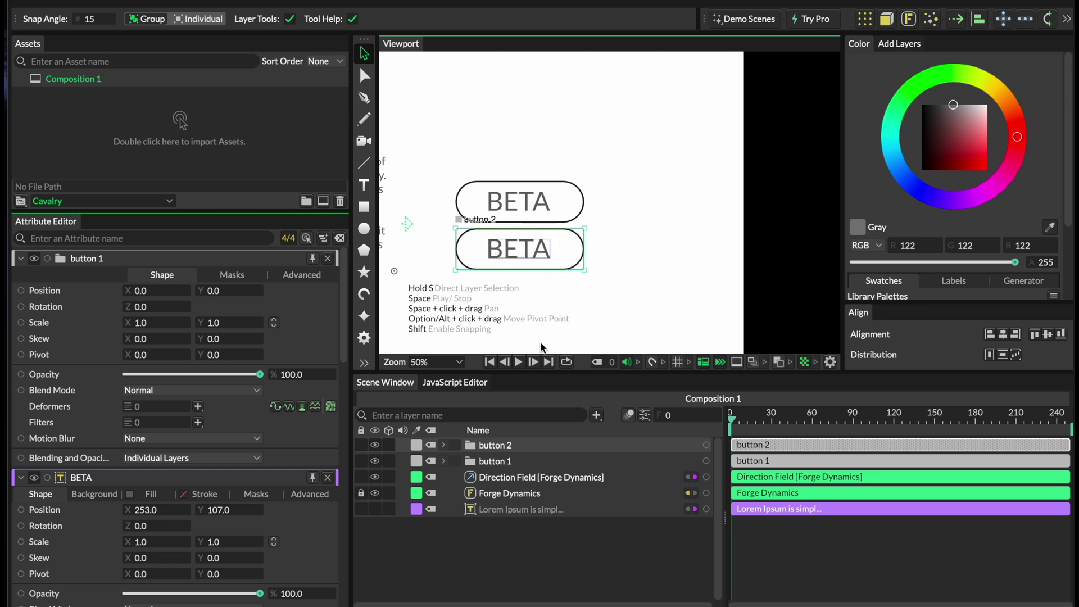
click(443, 445)
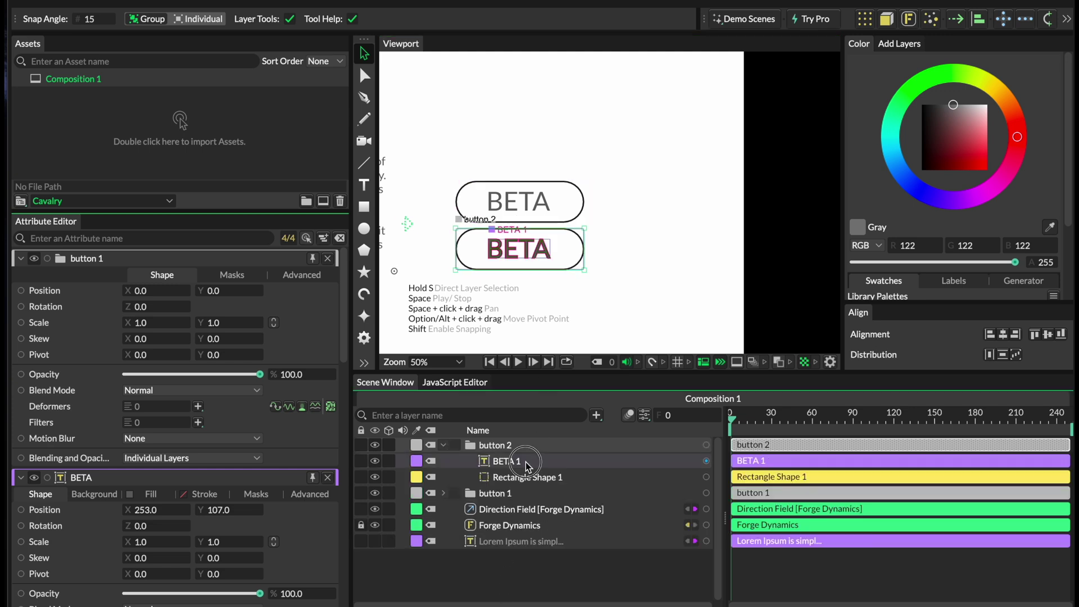
click(526, 462)
double_click(516, 257)
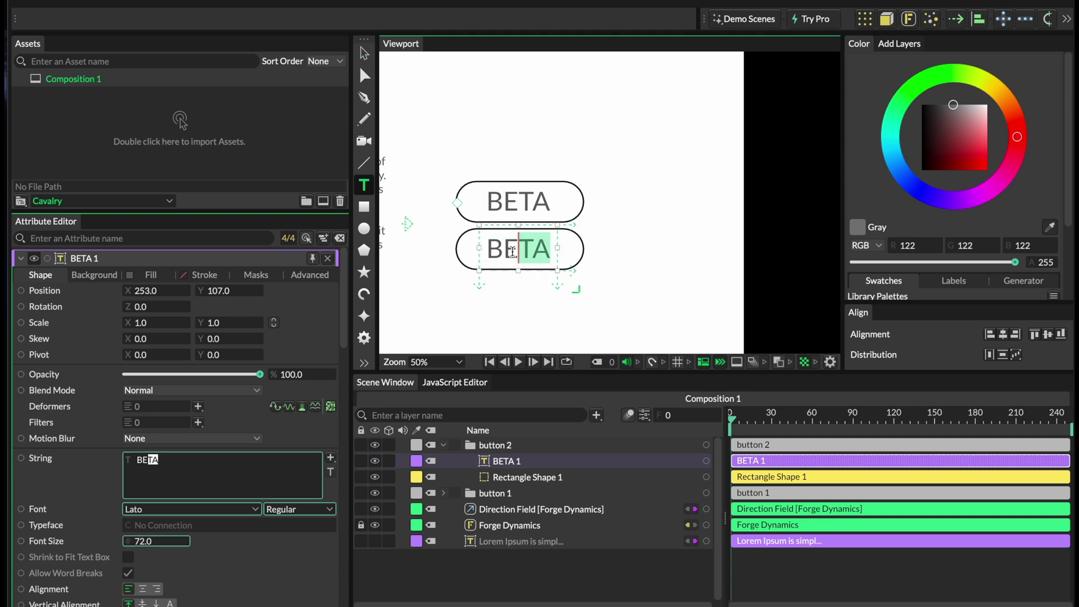
key(ctrl+a)
text(ALPHA)
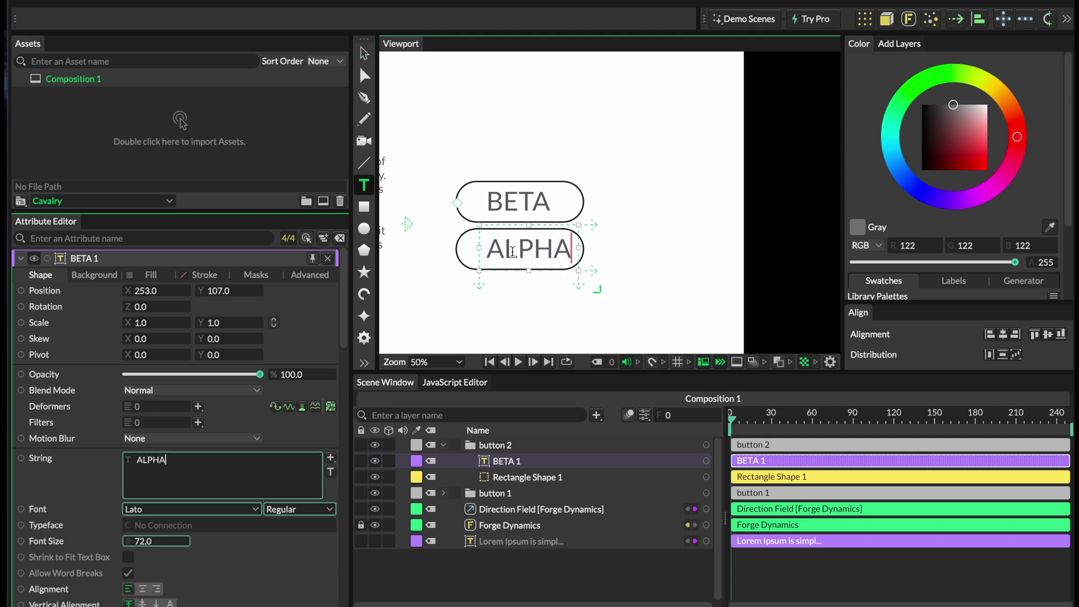
key(Escape)
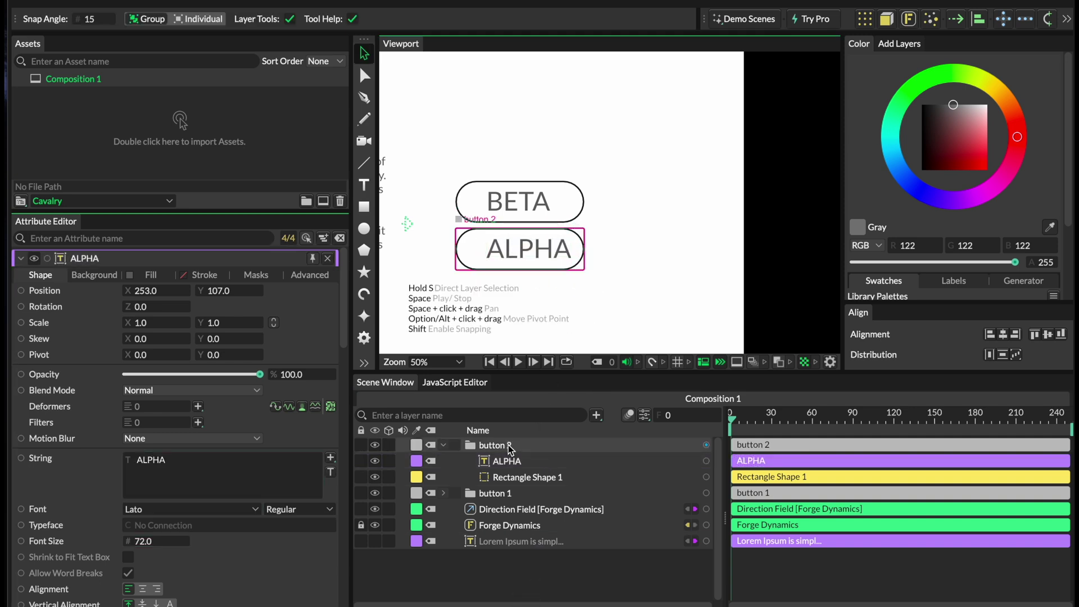
drag(522, 254, 518, 256)
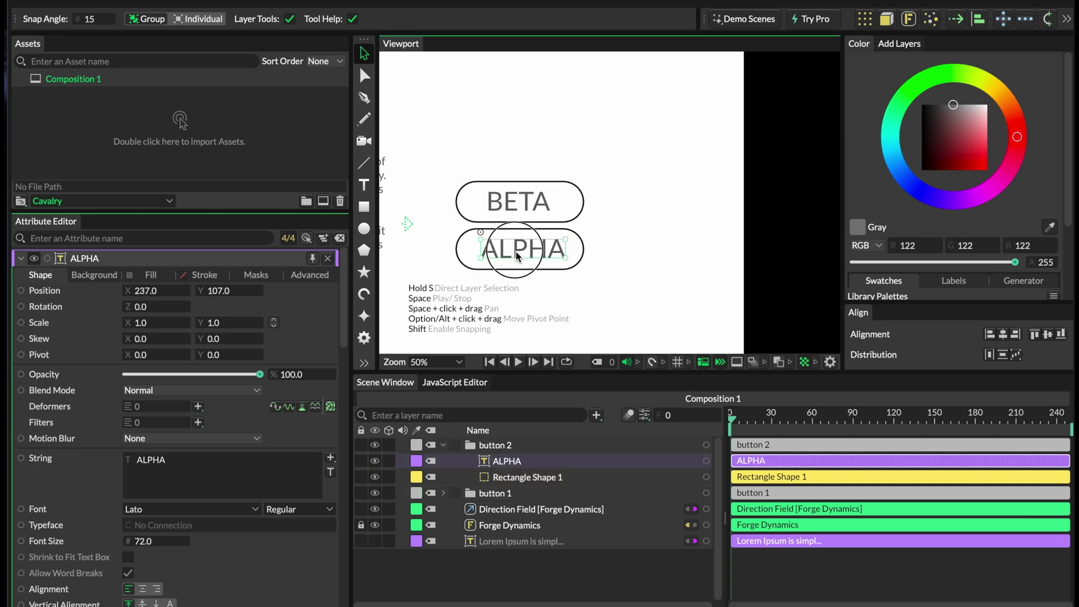
Frame the whole composition, scrub to preview the text scattering, then select both button groups.
click(444, 445)
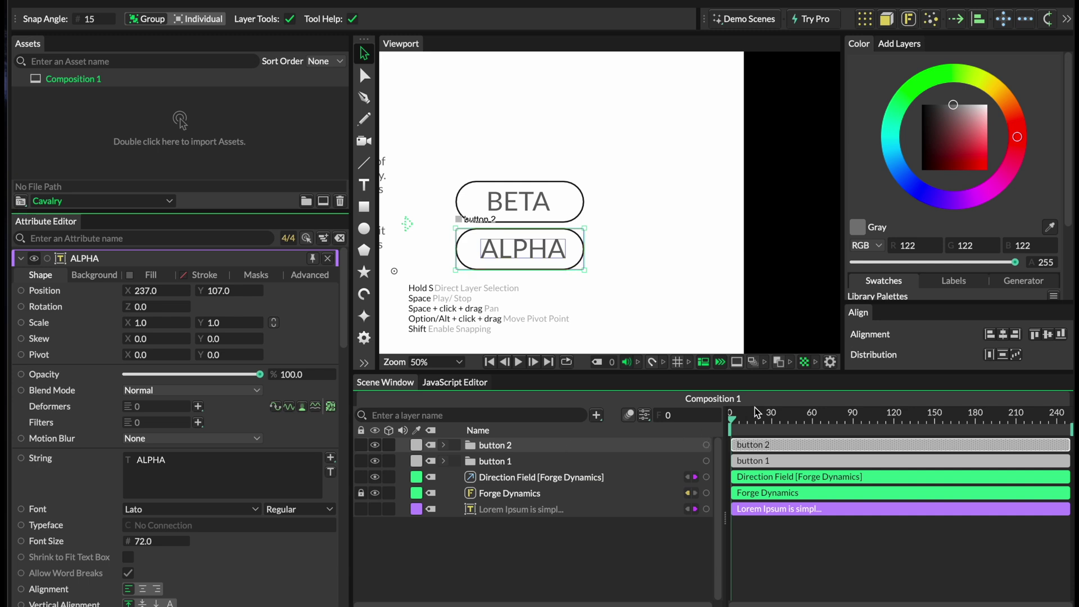
scroll(635, 260, down, 2)
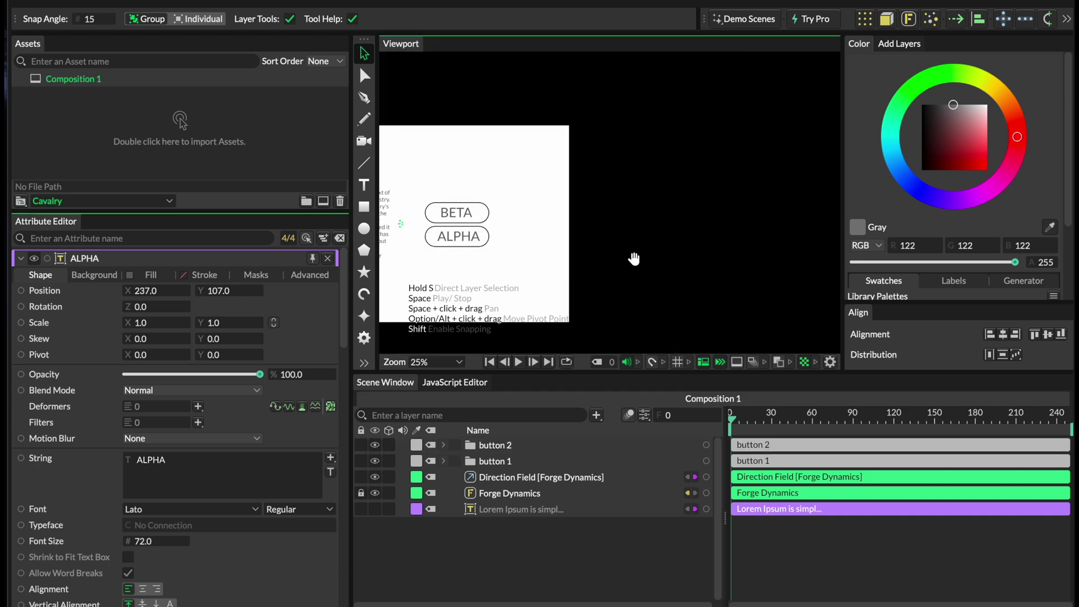
drag(634, 258, 821, 251)
drag(756, 417, 732, 416)
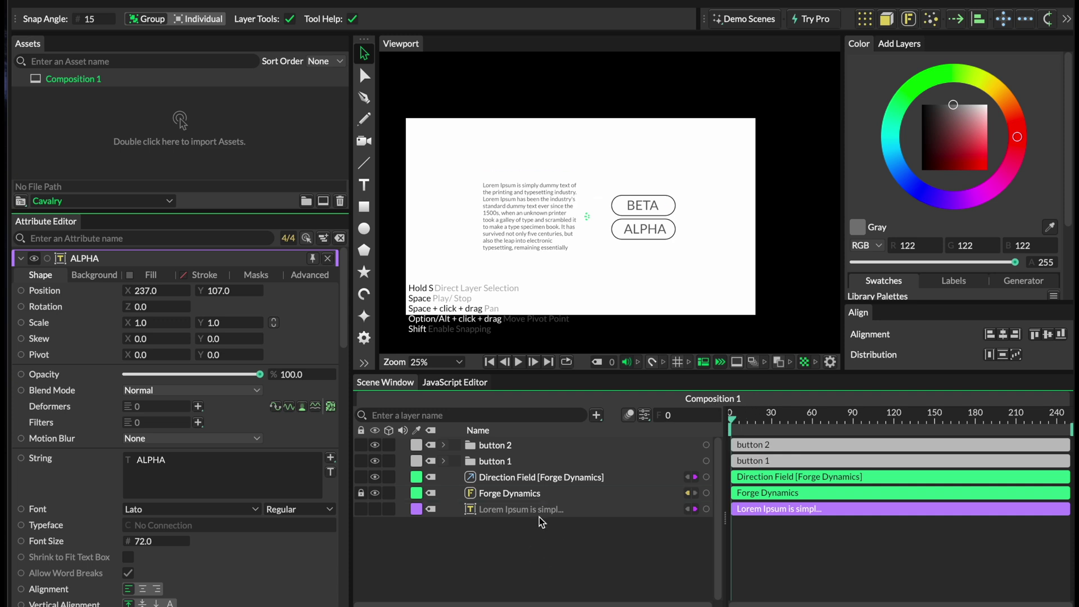
drag(758, 419, 730, 415)
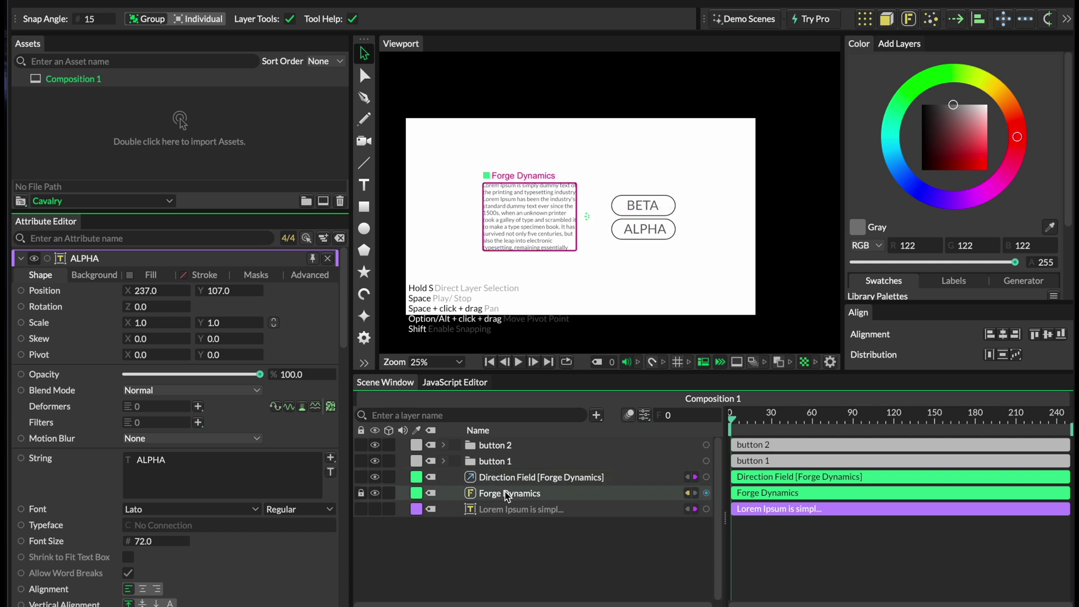
drag(501, 448, 501, 465)
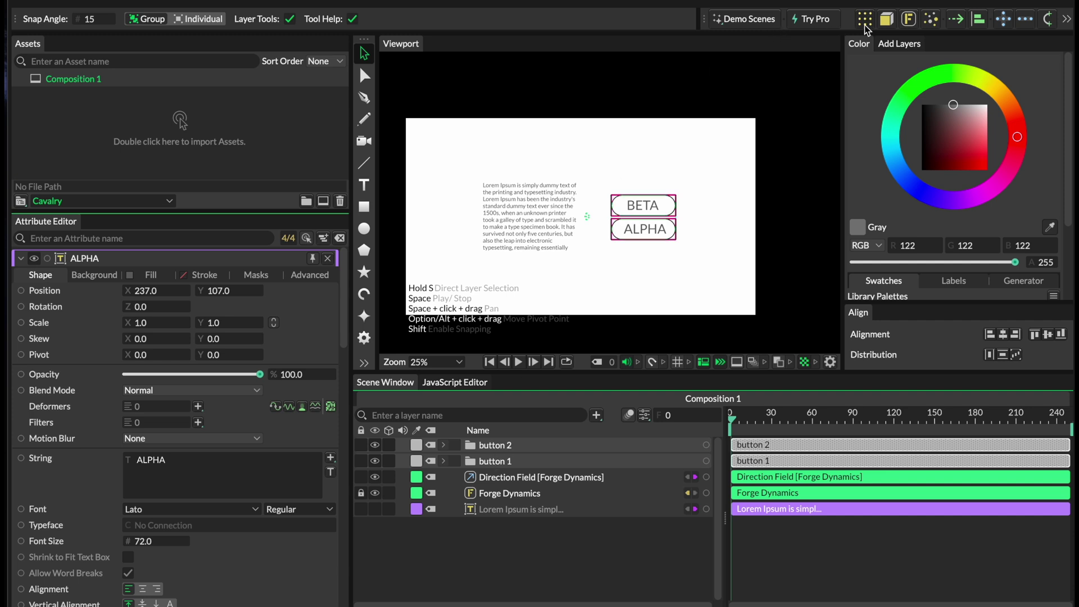
Add Forge Dynamics 2 to both buttons and play back to watch them fall.
click(911, 20)
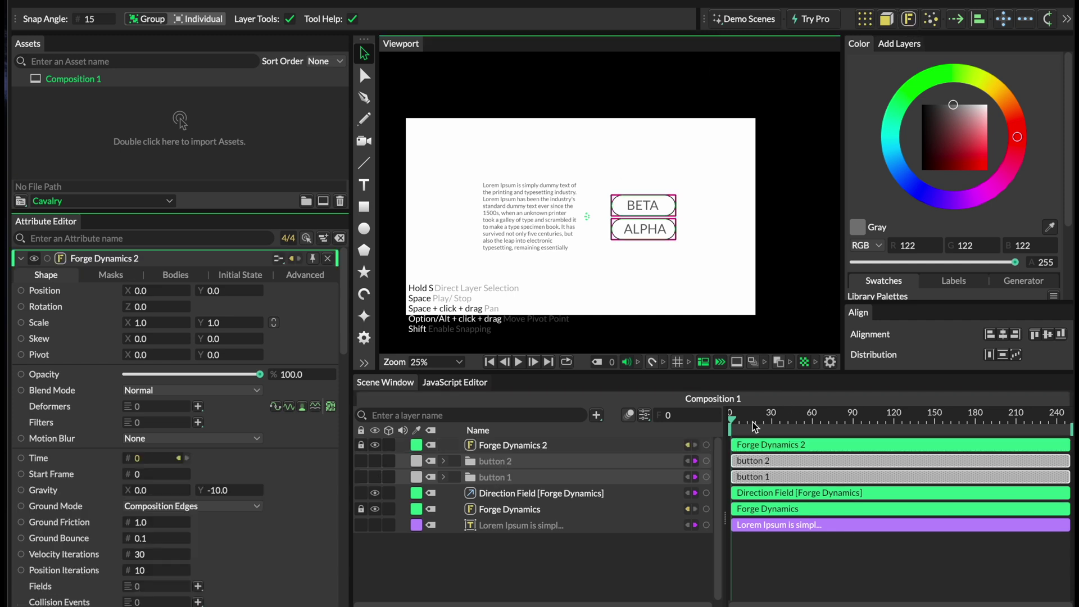
key(space)
key(space)
key(space)
key(space)
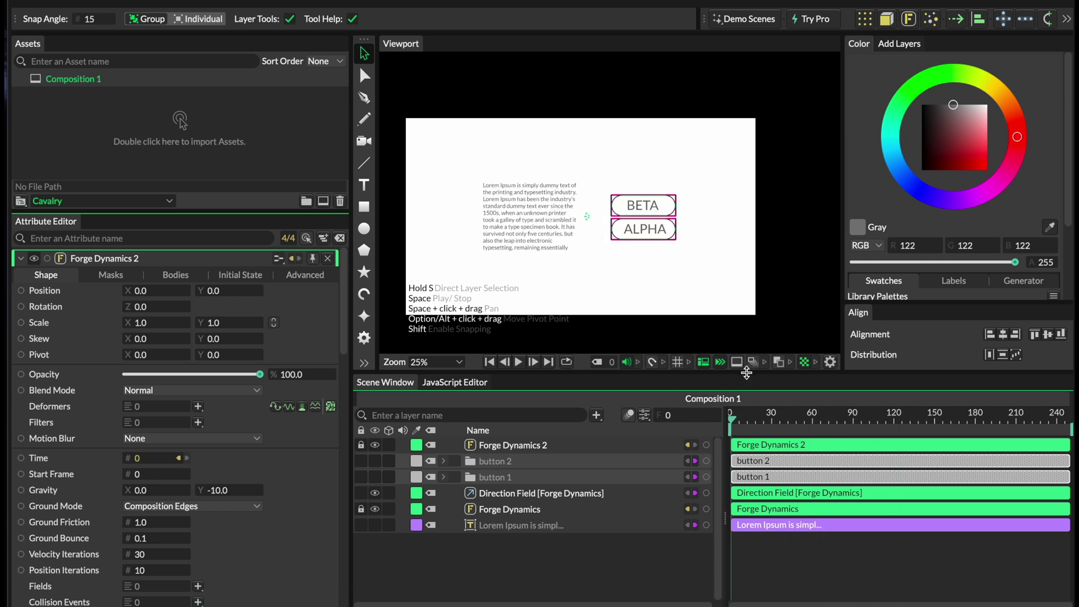
key(space)
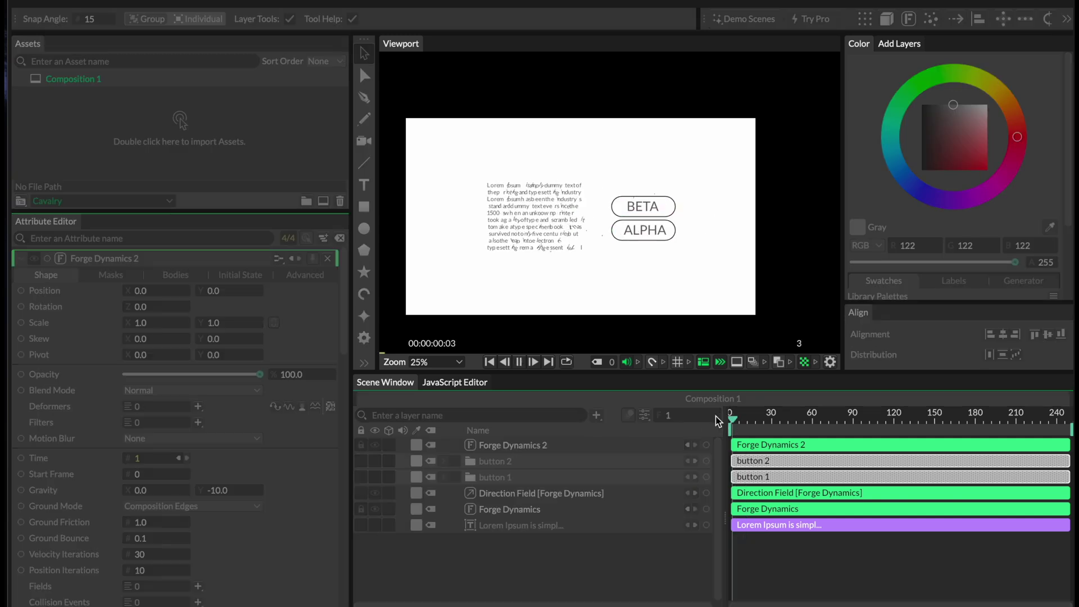
key(space)
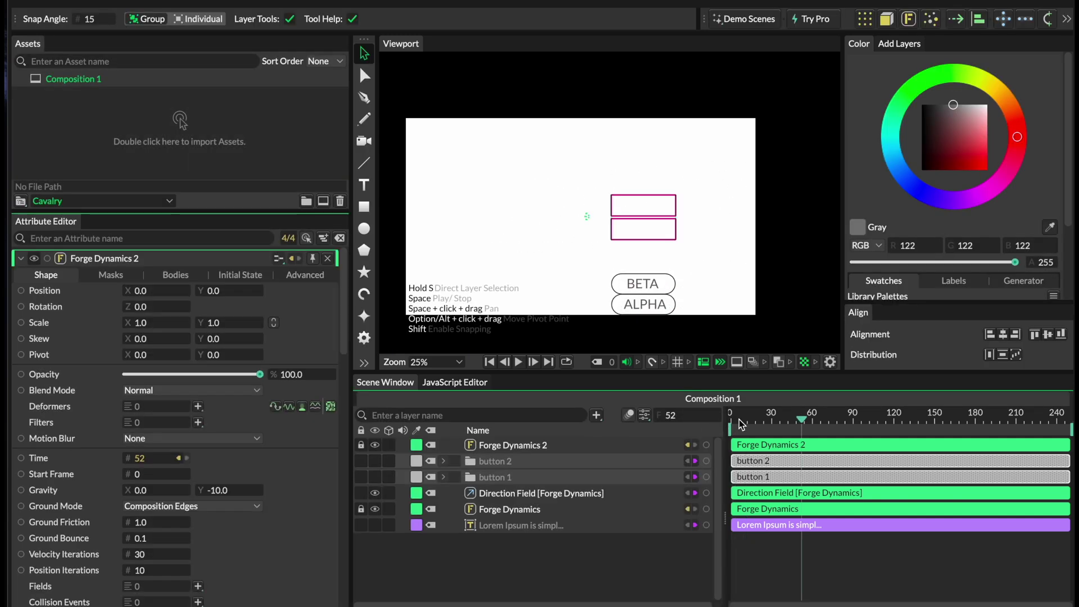
key(space)
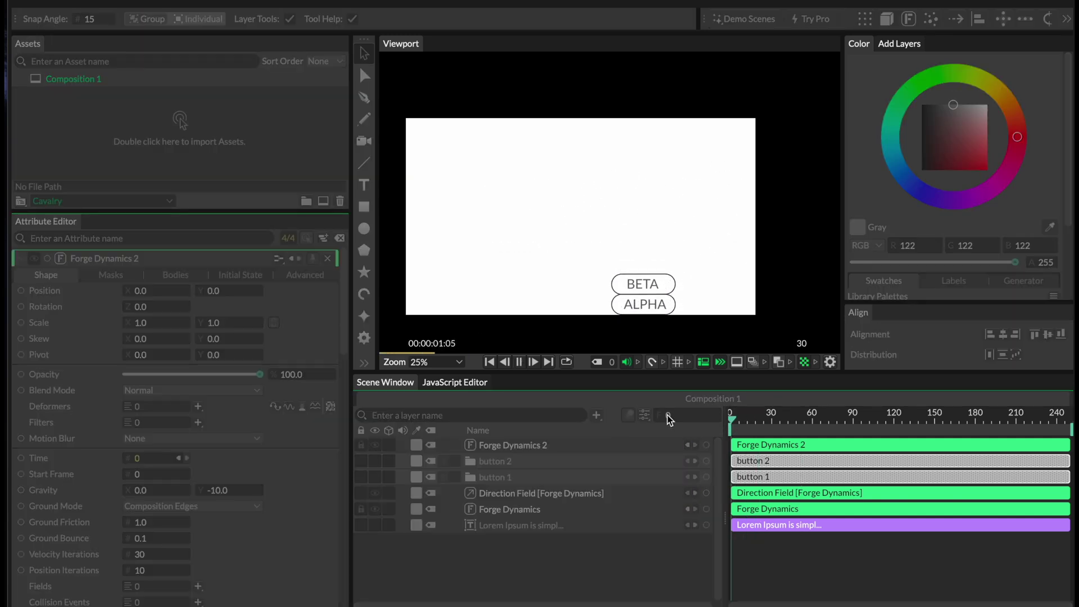
key(space)
drag(730, 415, 606, 475)
click(704, 285)
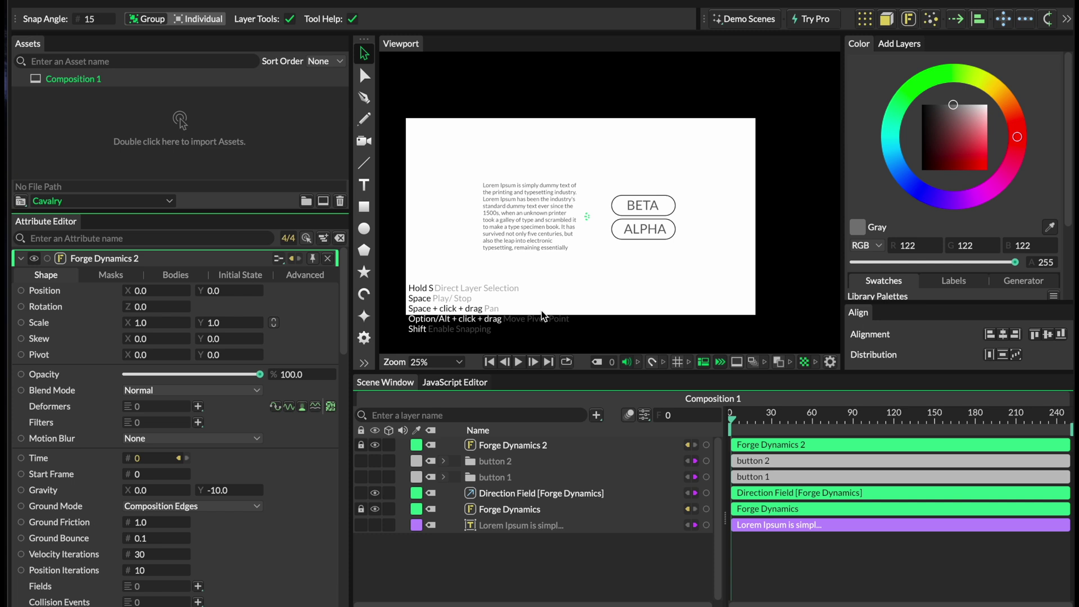
Quit Cavalry with Cmd+Q, discarding the unsaved composition changes.
click(711, 418)
key(super+q)
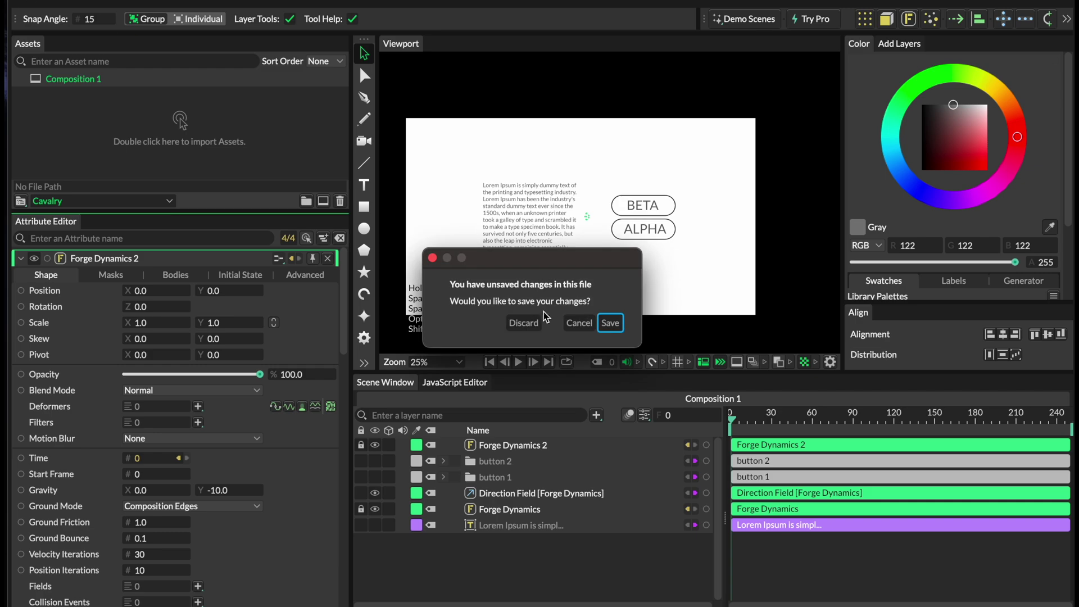
click(542, 317)
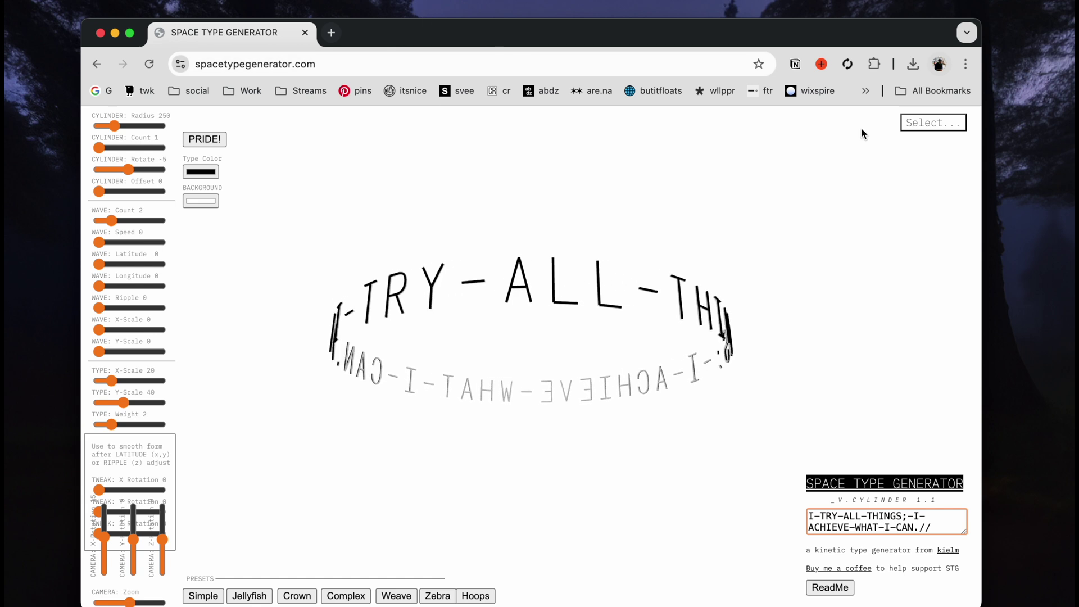
Choose CRASH from the Select... generator list.
click(926, 128)
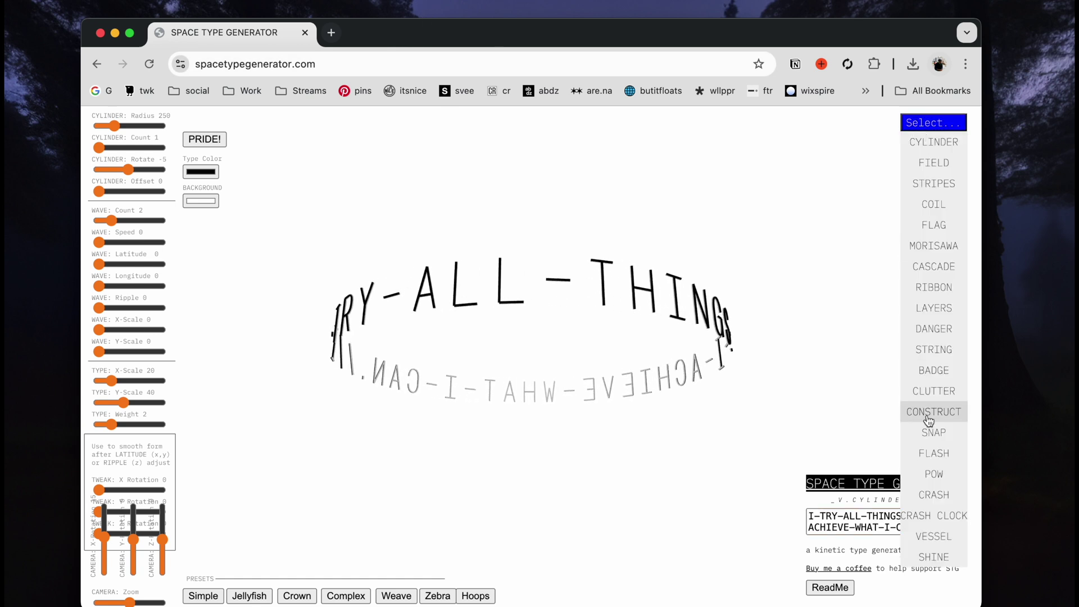
click(932, 498)
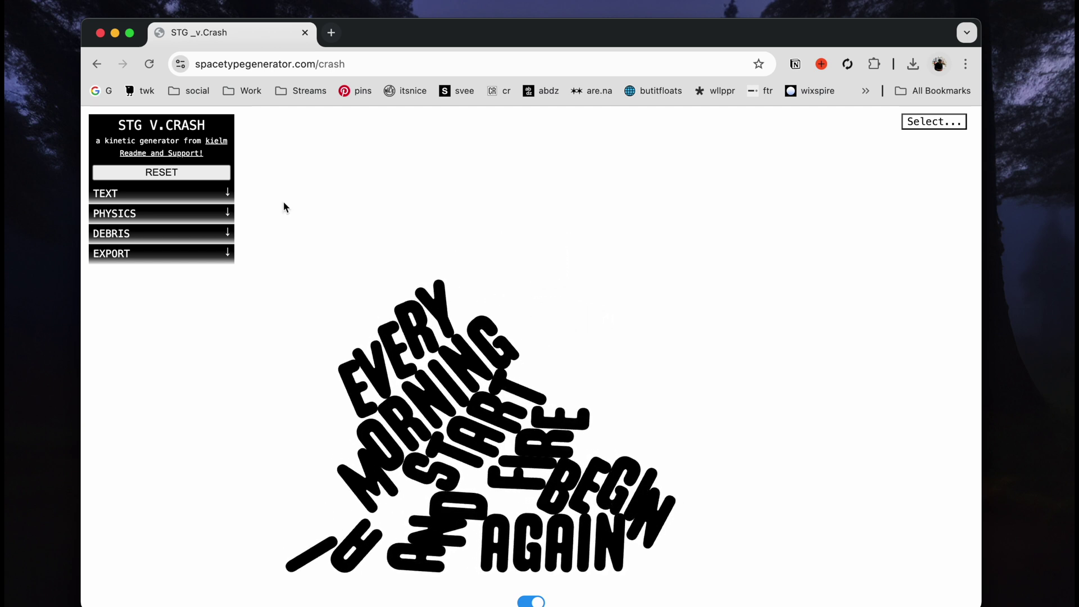
Shrink the crash text, try Extenda - Deca and Inter - Medium, then return to Gilway - Bold.
click(169, 192)
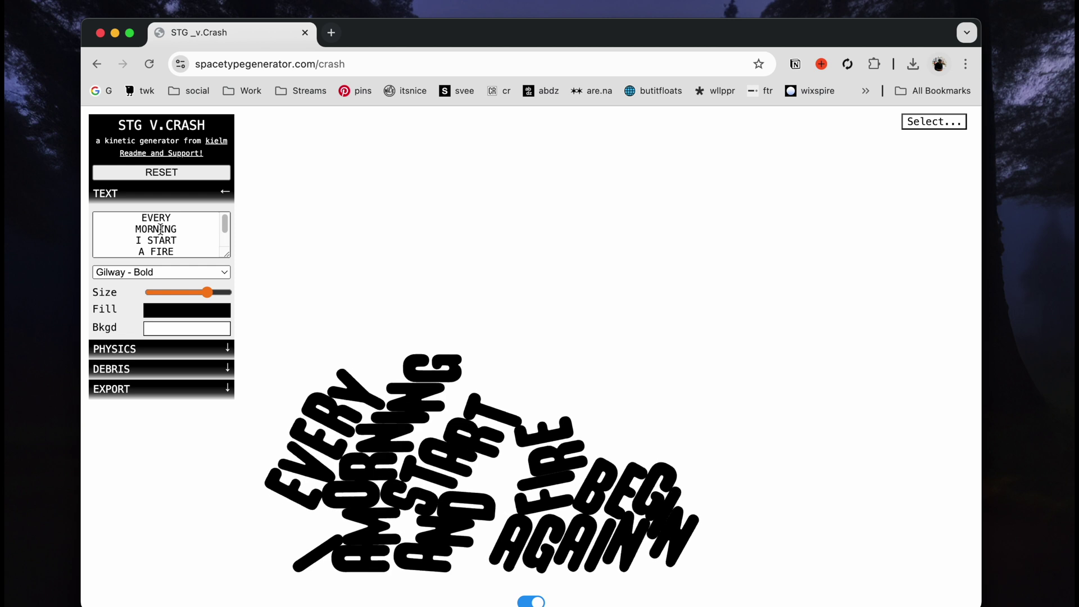
click(198, 293)
drag(194, 272, 185, 241)
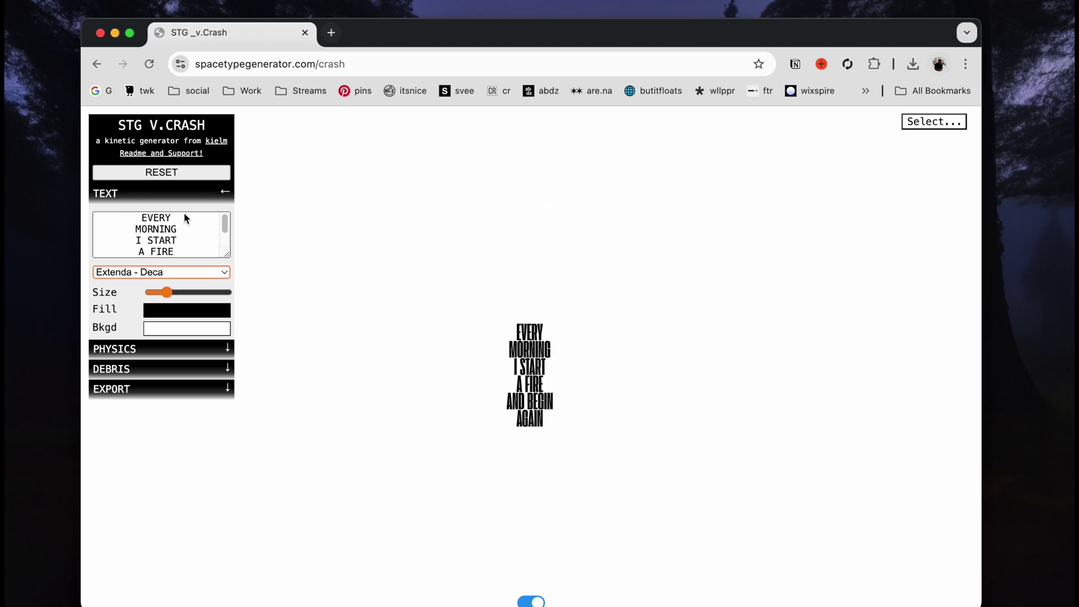
click(184, 275)
click(189, 289)
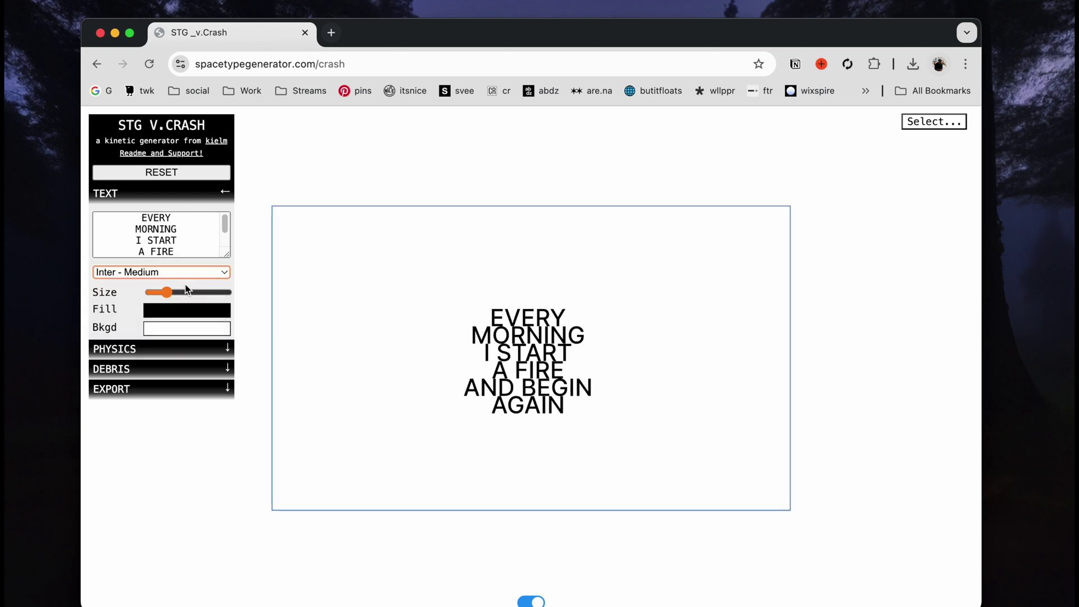
click(195, 275)
click(191, 287)
click(175, 237)
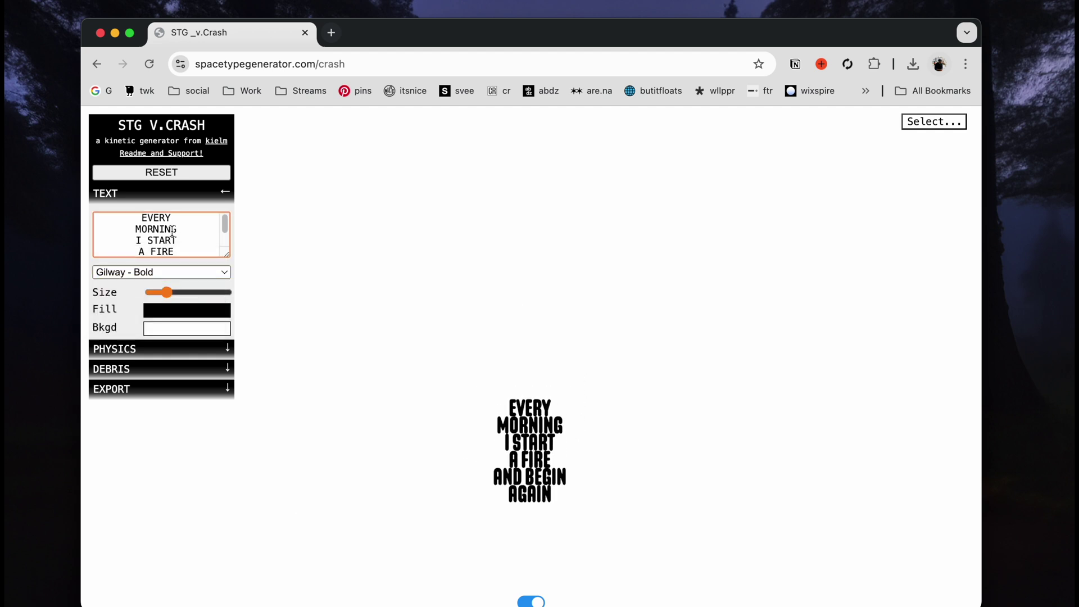
scroll(175, 237, down, 2)
drag(166, 292, 177, 292)
Raise the physics gravity Strength, reset the fall, and adjust the Boundary so letters pile at the bottom.
click(157, 354)
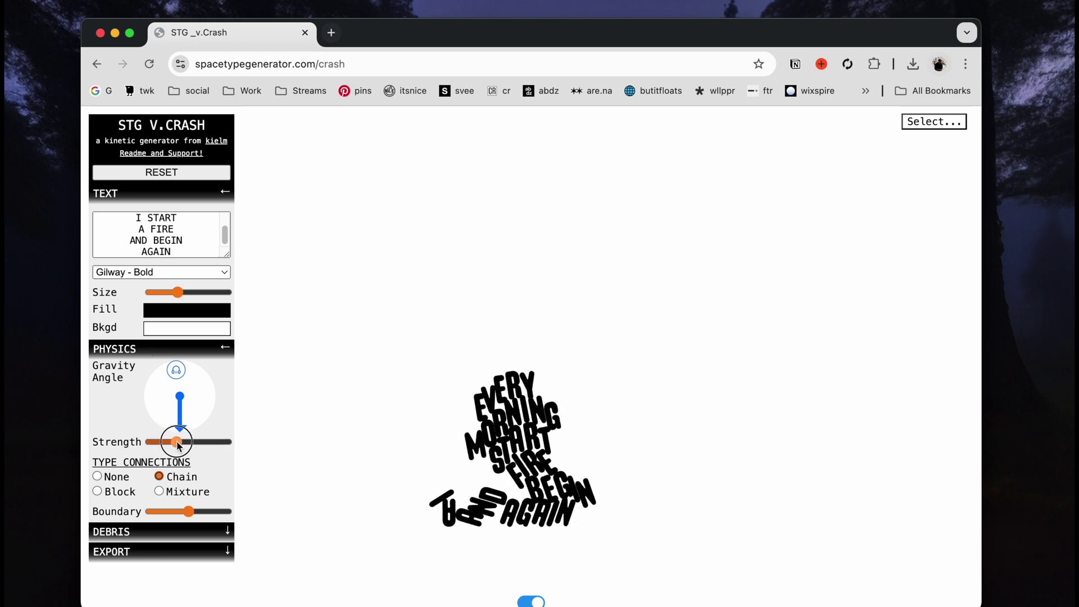
drag(181, 445, 179, 452)
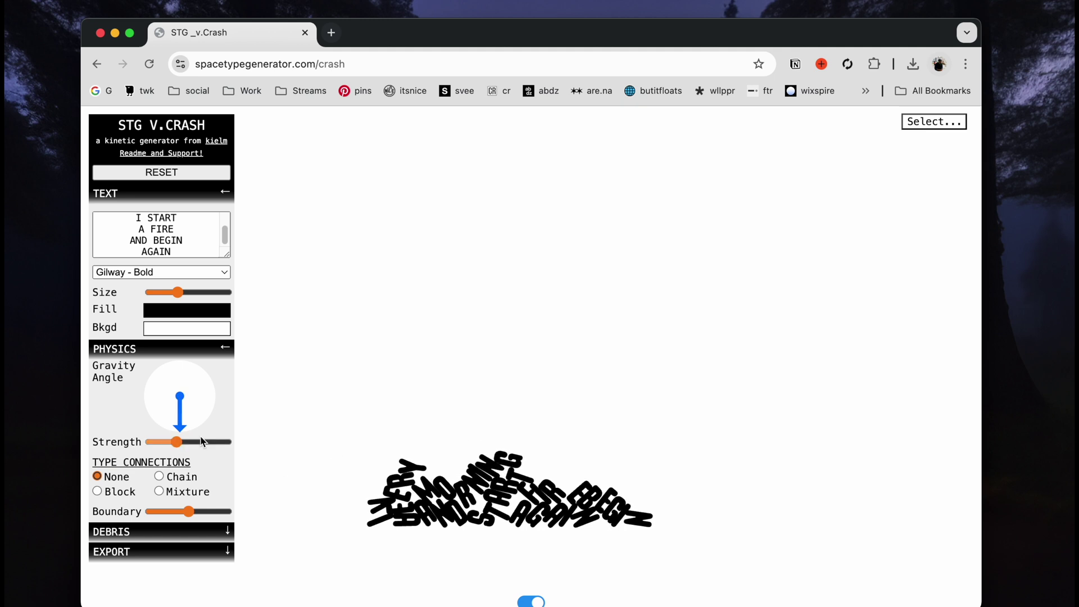
click(171, 172)
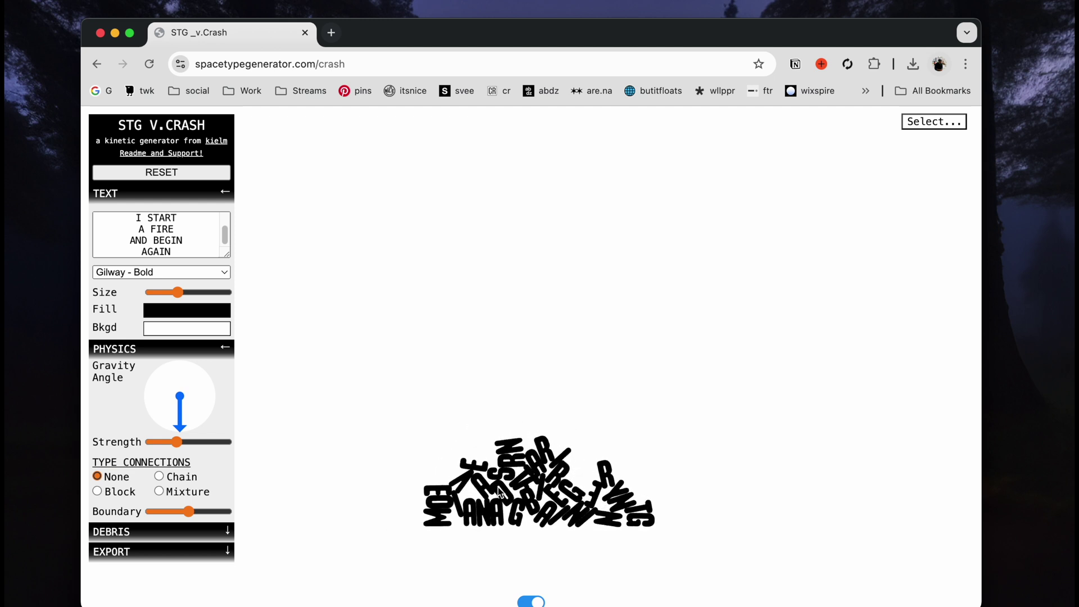
mouse_move(187, 513)
mouse_down()
mouse_move(170, 511)
mouse_move(265, 498)
mouse_move(200, 517)
mouse_move(187, 508)
mouse_up()
click(168, 531)
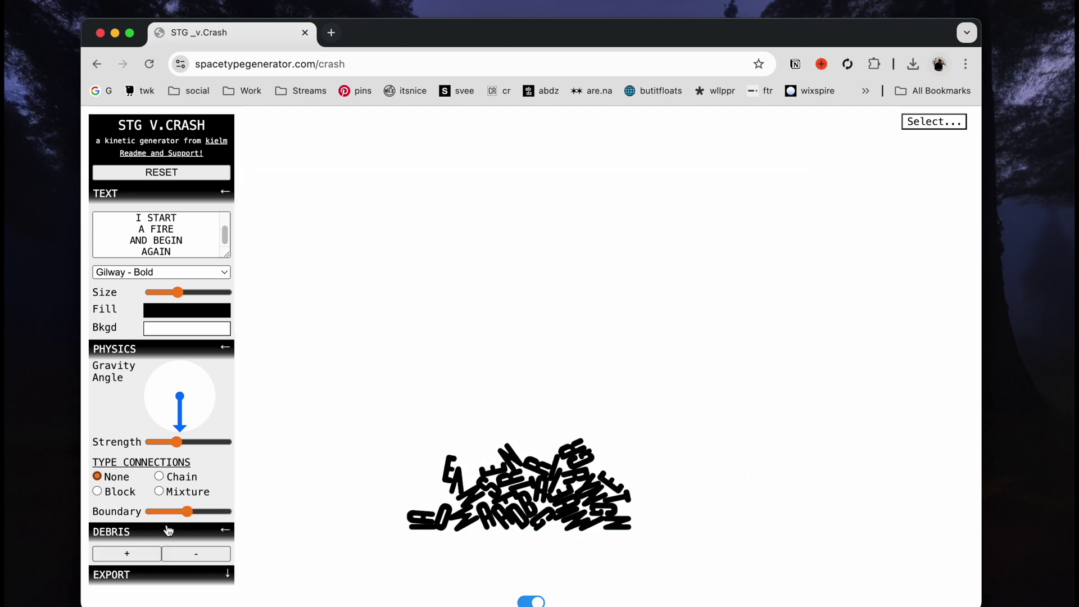
click(151, 555)
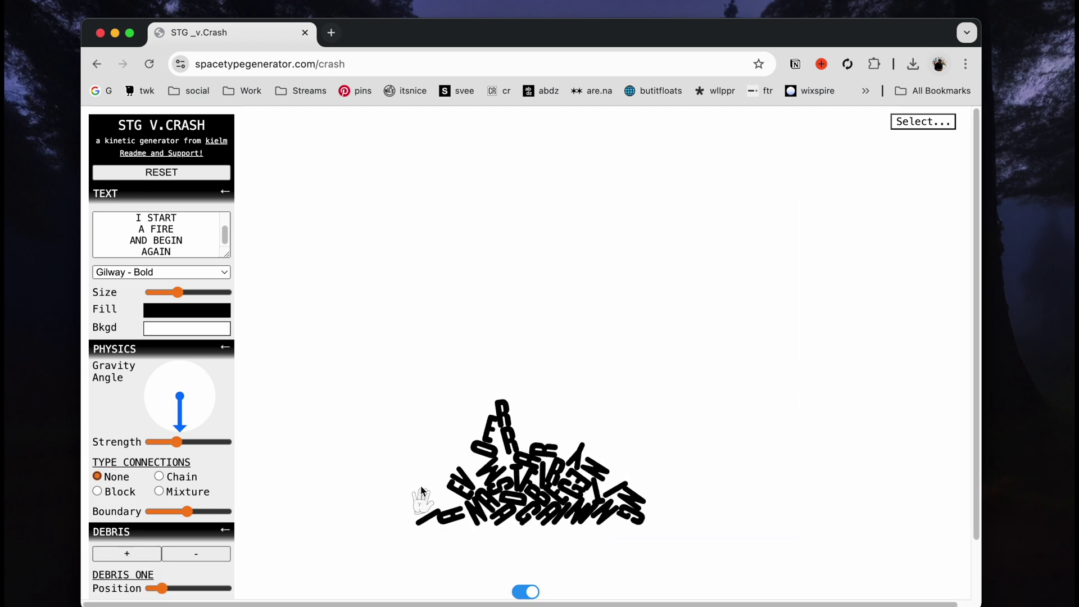
click(141, 553)
click(141, 554)
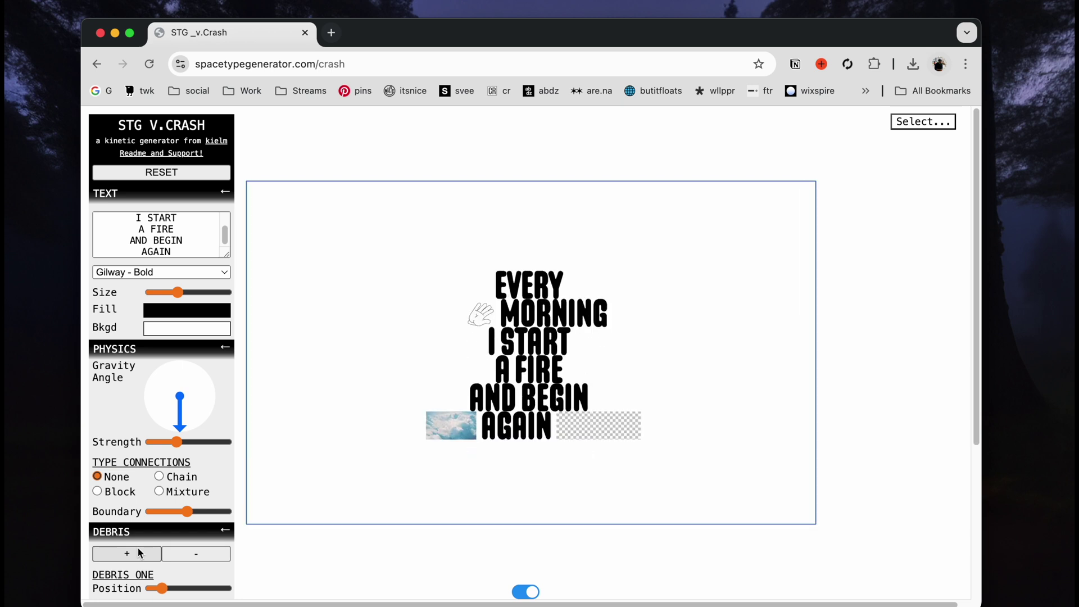
click(140, 553)
click(140, 554)
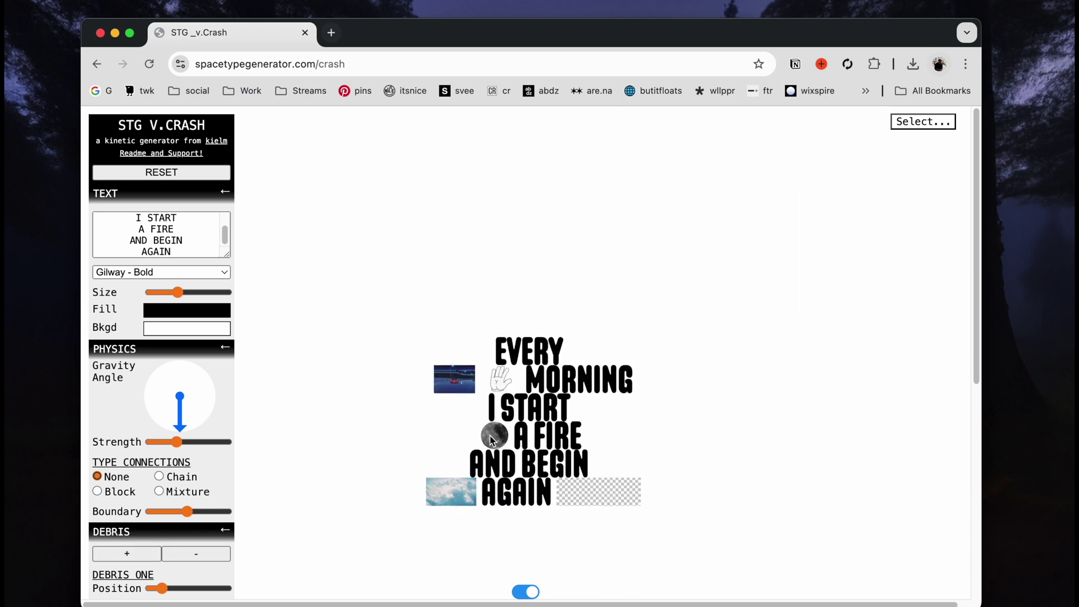
click(197, 559)
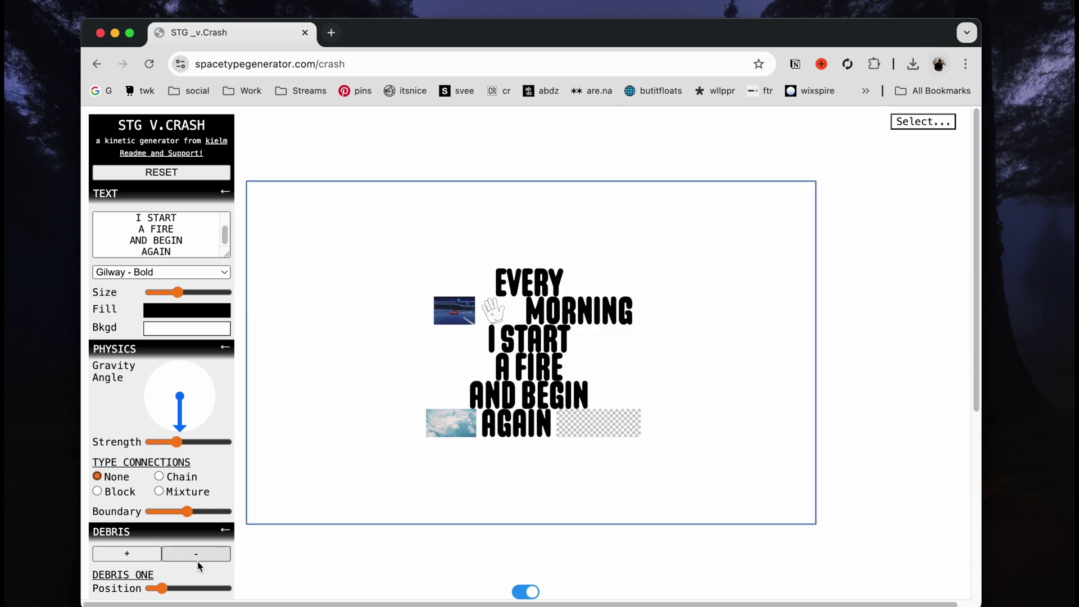
click(198, 555)
click(198, 555)
click(198, 554)
click(197, 555)
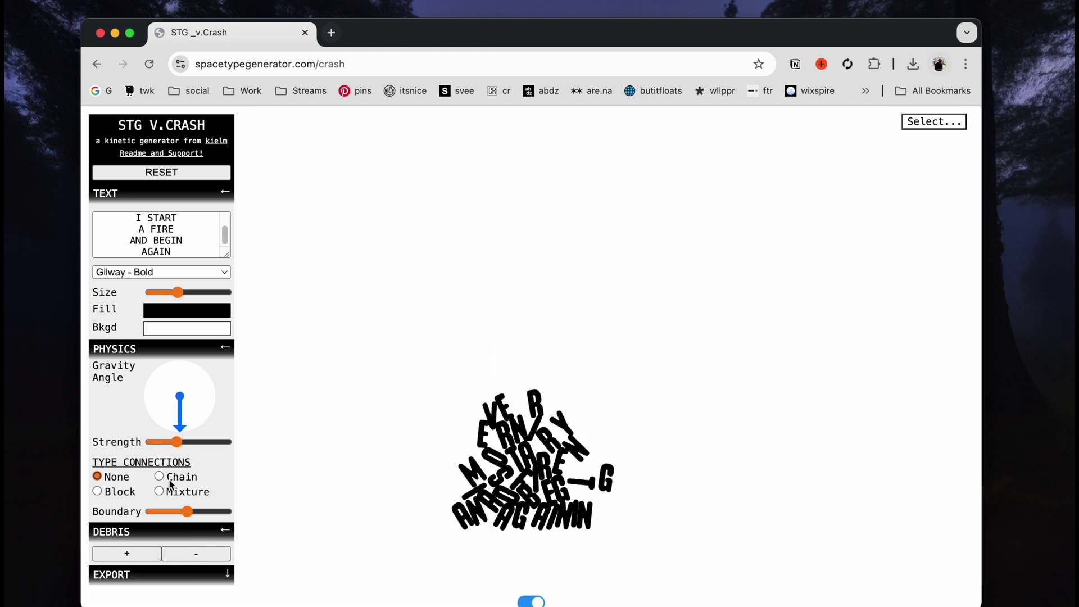
click(169, 273)
Switch the crash font to Extenda - Deca and set Type Connections to Block.
click(161, 244)
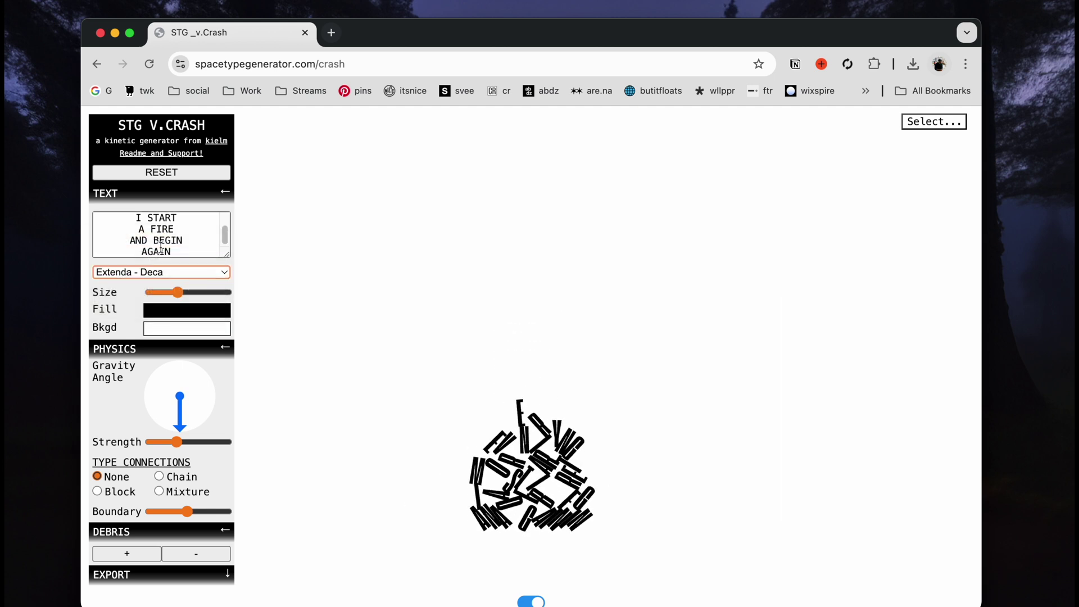
click(98, 491)
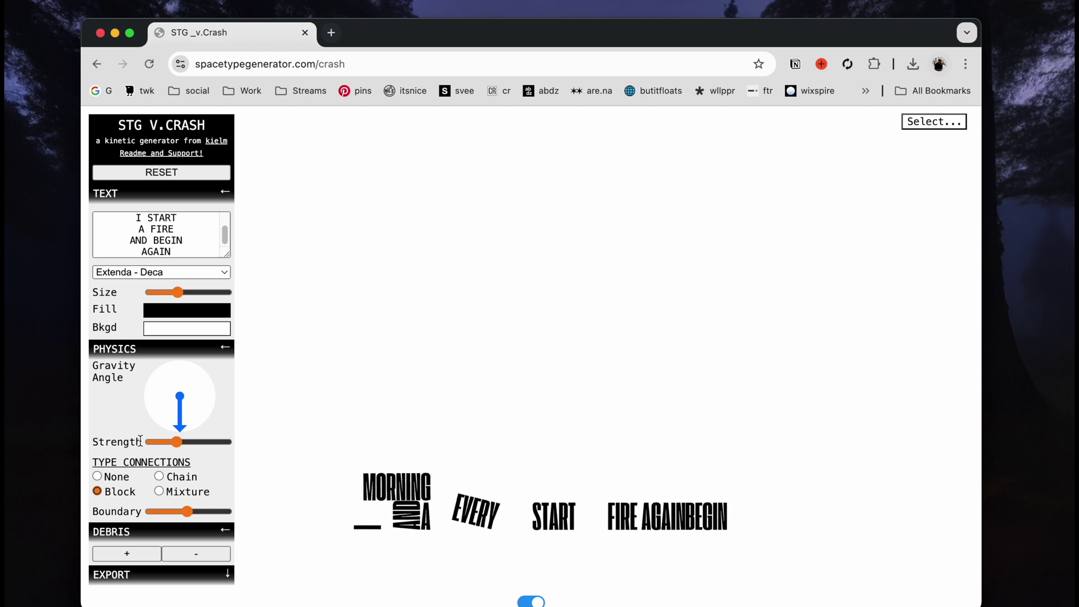
Record the 300-frame Crash animation as MP4 and save it as STG_crash.mp4.
click(163, 574)
scroll(178, 472, down, 2)
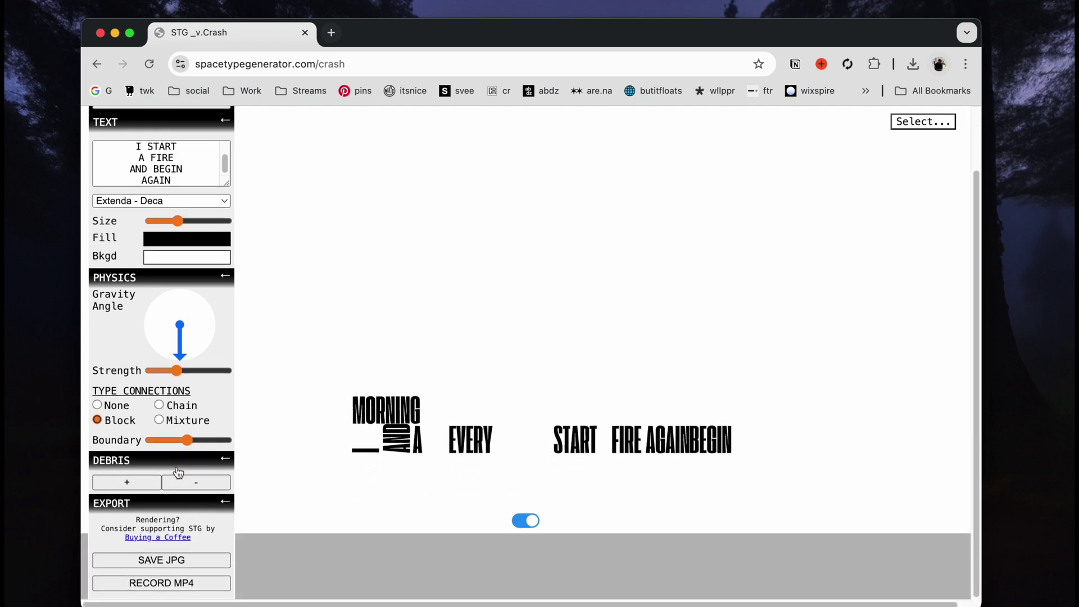
click(139, 583)
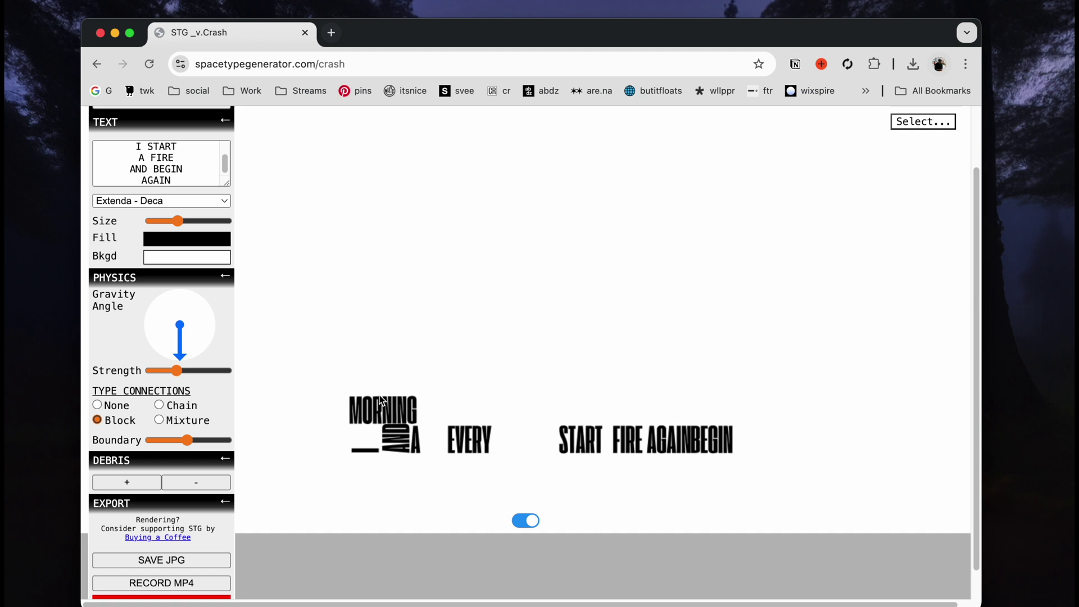
scroll(186, 534, down, 1)
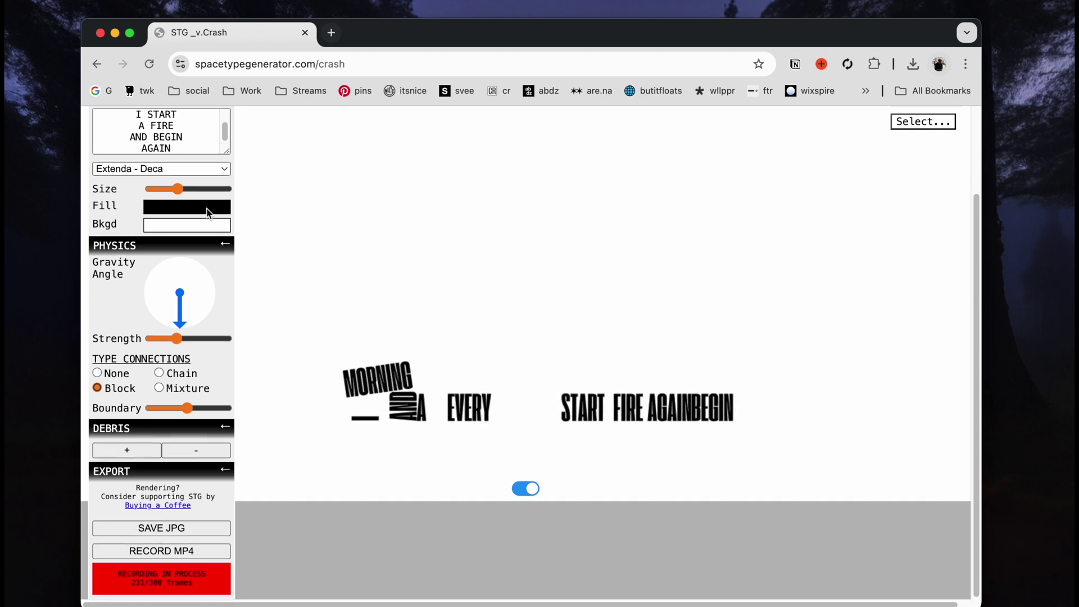
scroll(208, 185, up, 3)
scroll(163, 392, down, 1)
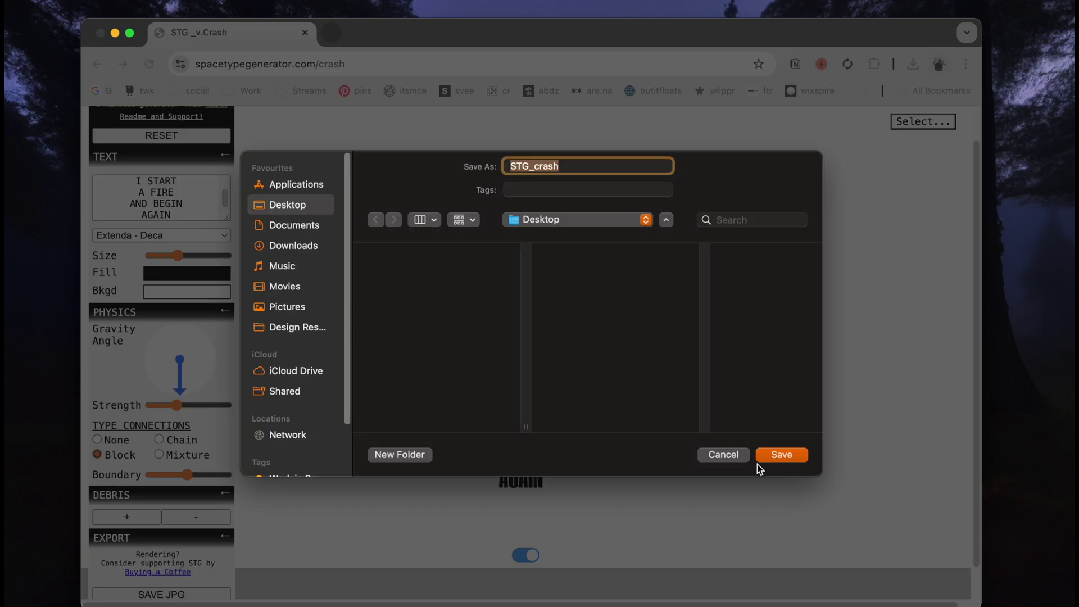
click(771, 456)
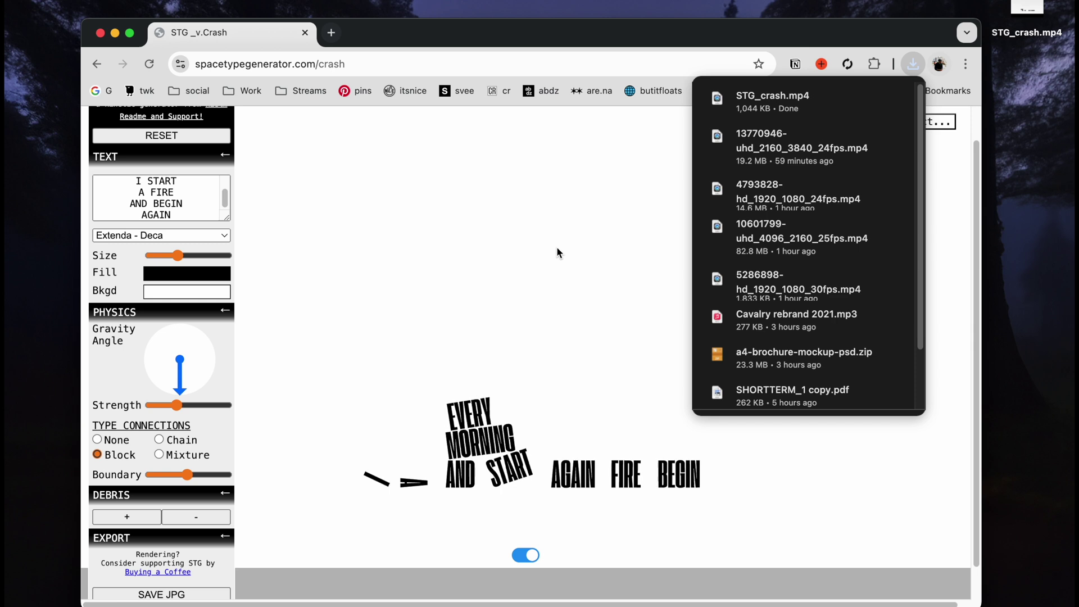